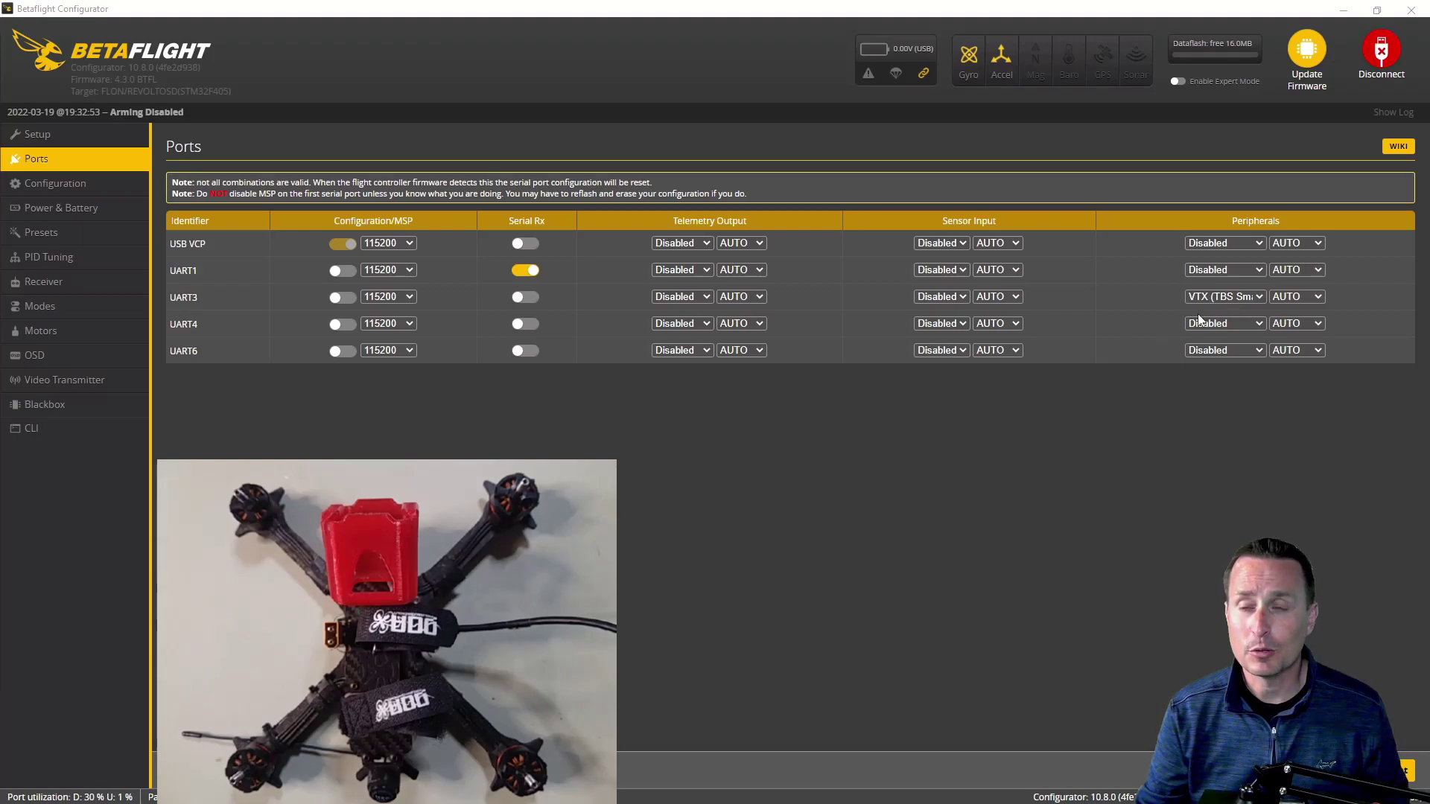
- Keep VTX (TBS SmartAudio) as UART3's peripheral and go to the Video Transmitter page
{"action": "left_click", "coordinate": [1220, 298]}
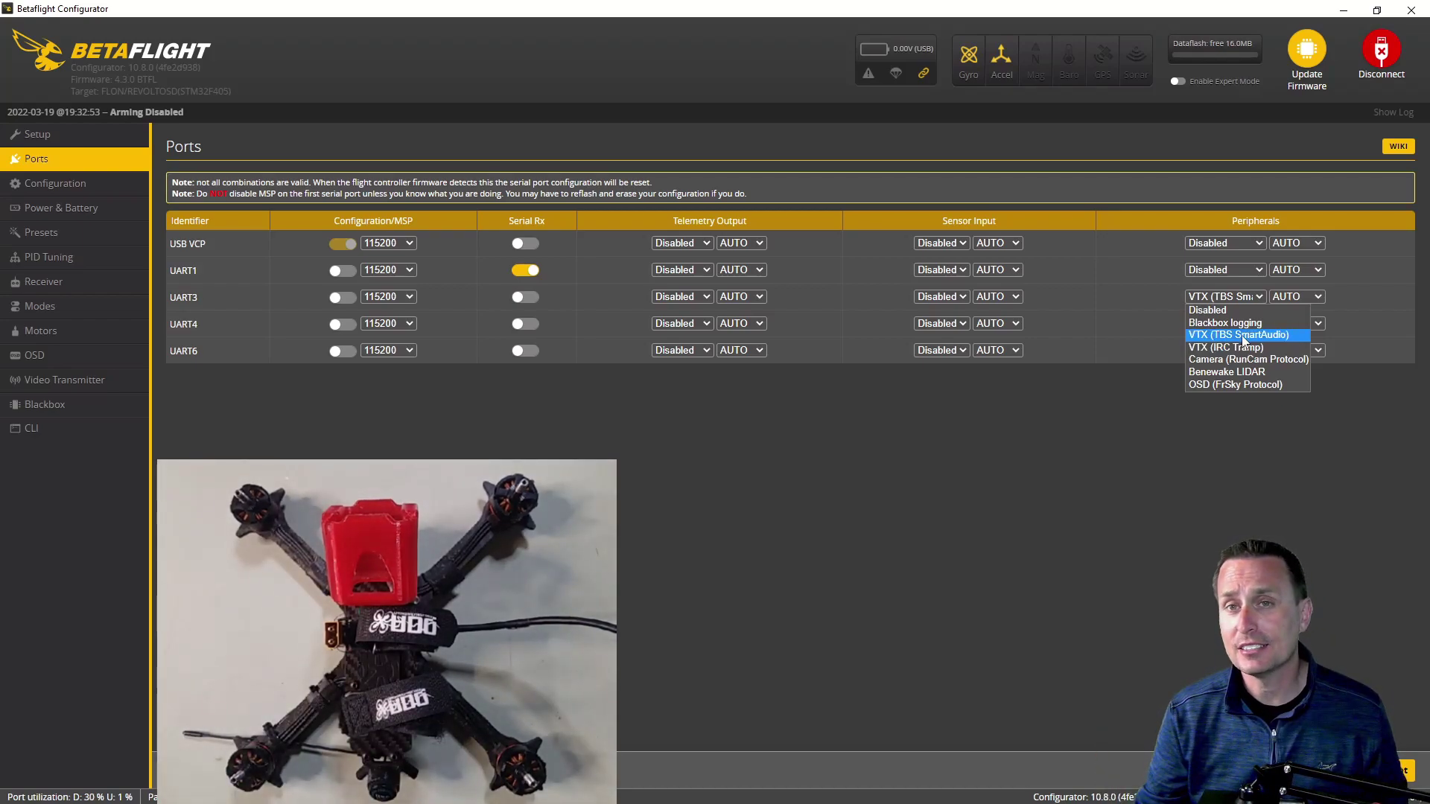
{"action": "left_click", "coordinate": [1242, 335]}
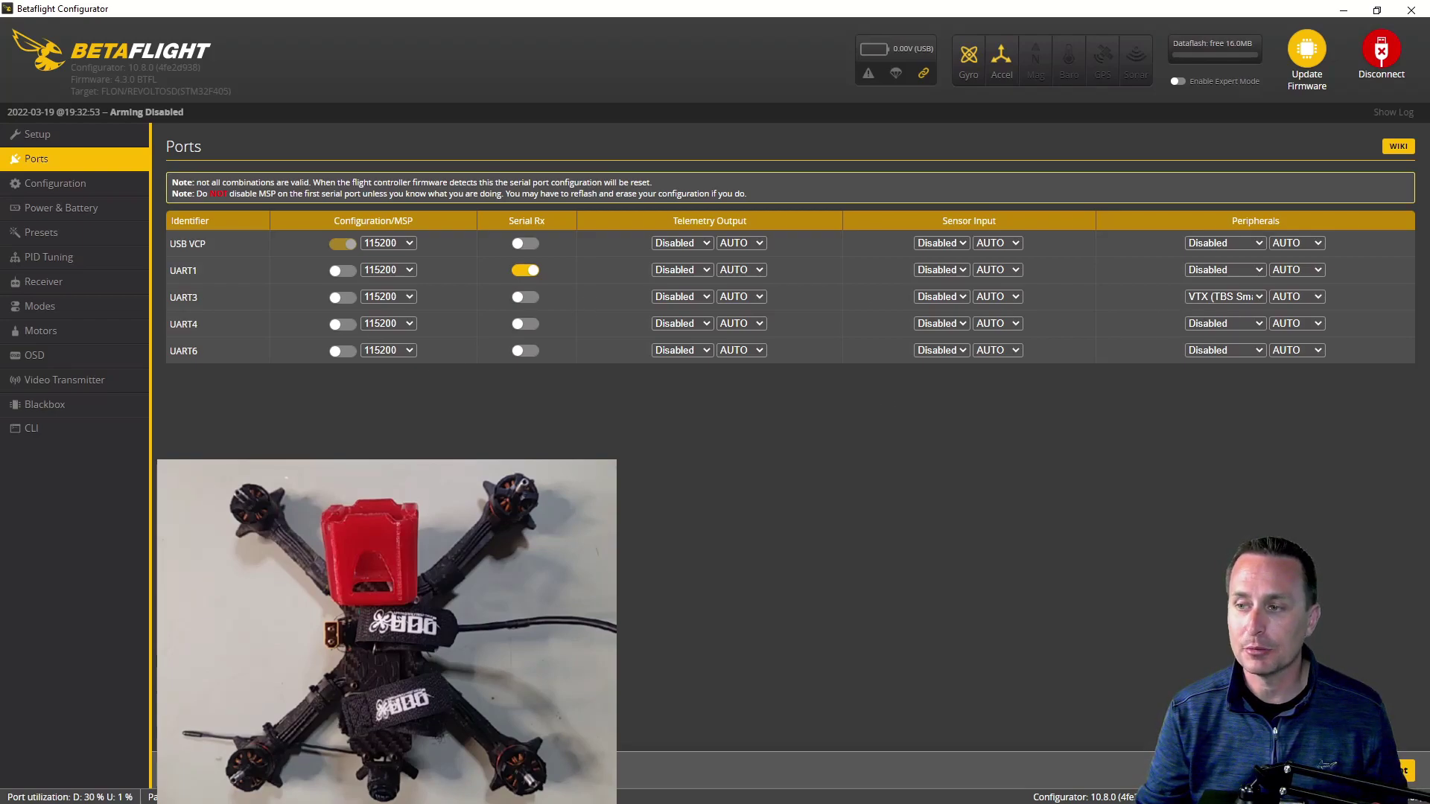
{"action": "left_click", "coordinate": [89, 380]}
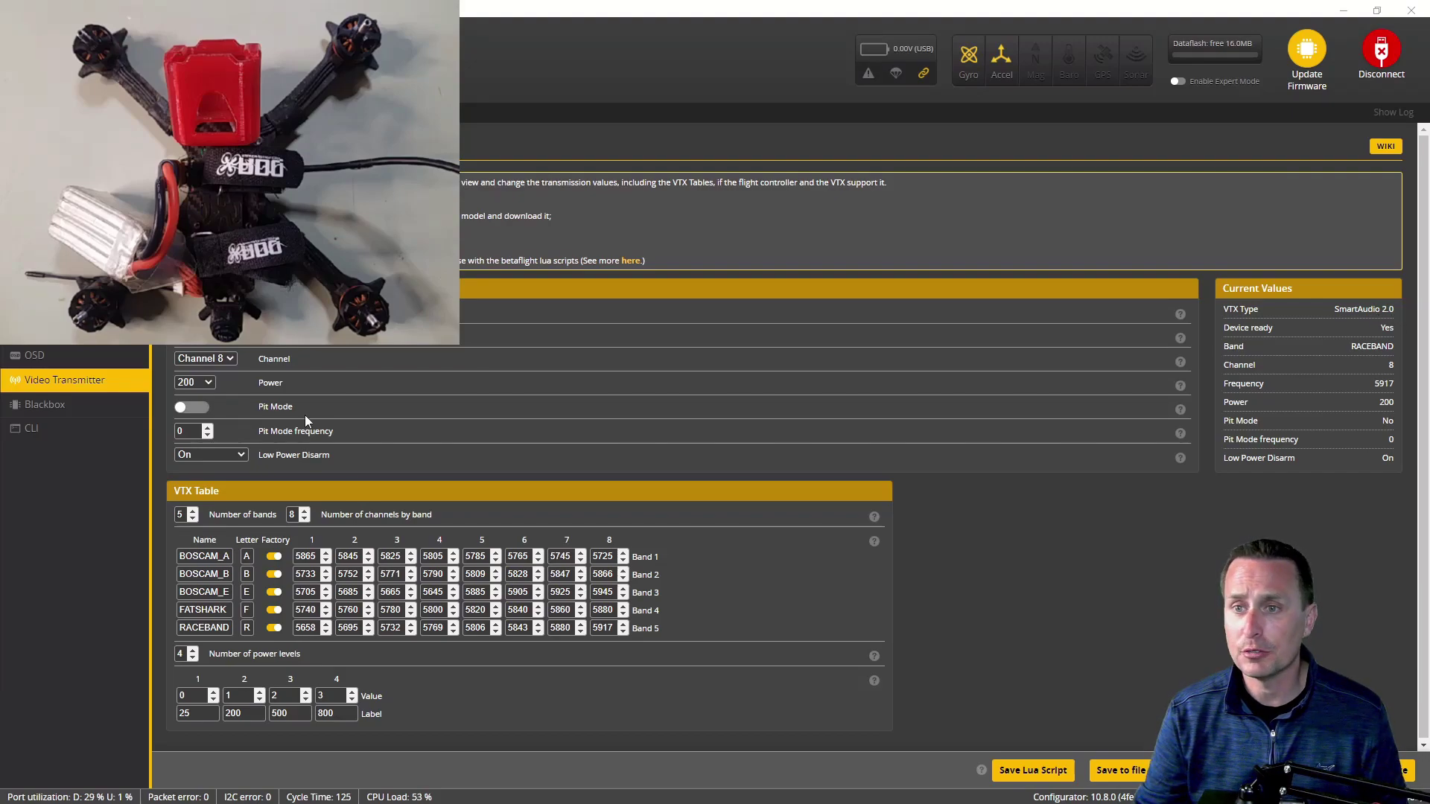
- Filter the Presets page to the VTX category and scroll through the VTX presets
{"action": "left_click", "coordinate": [41, 183]}
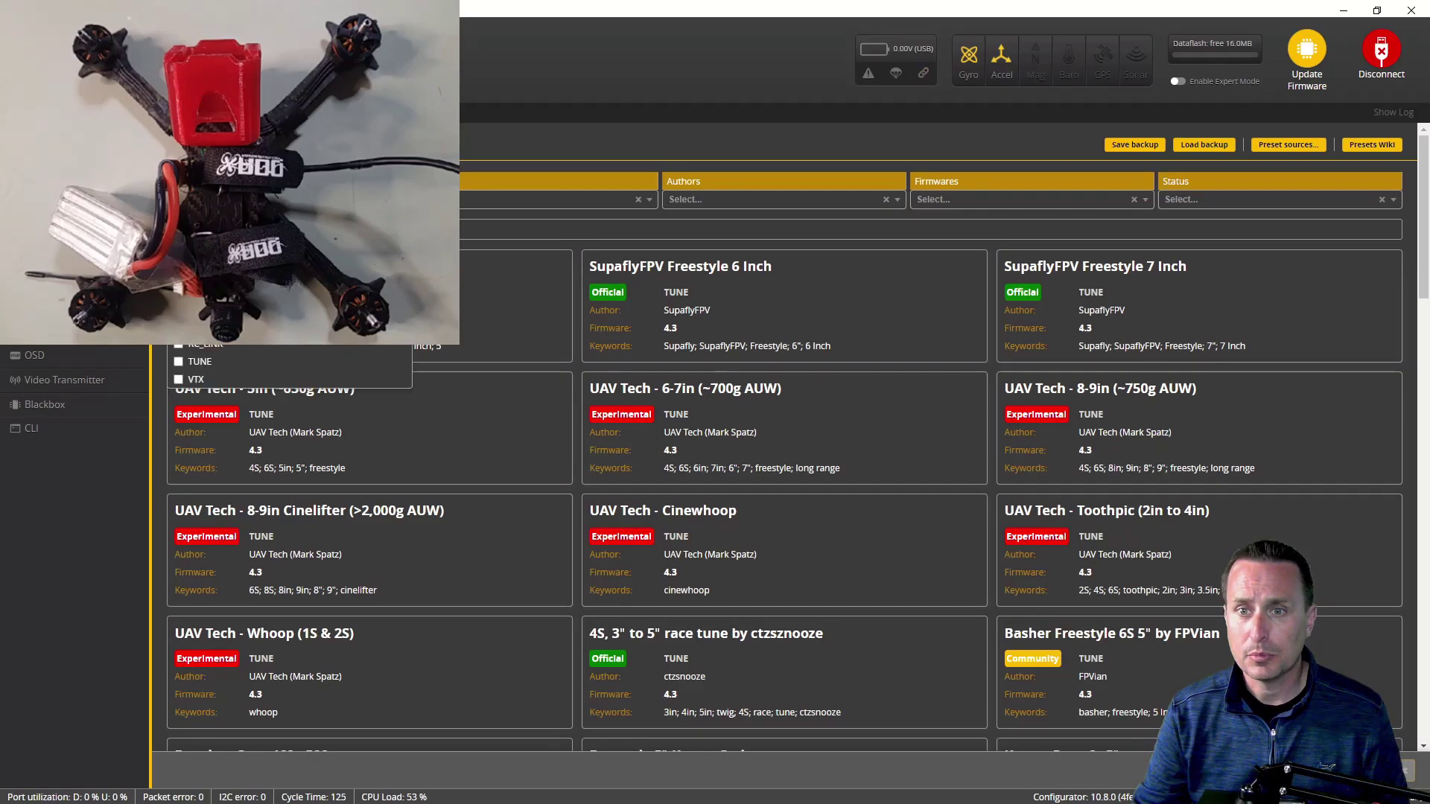
{"action": "left_click", "coordinate": [179, 380]}
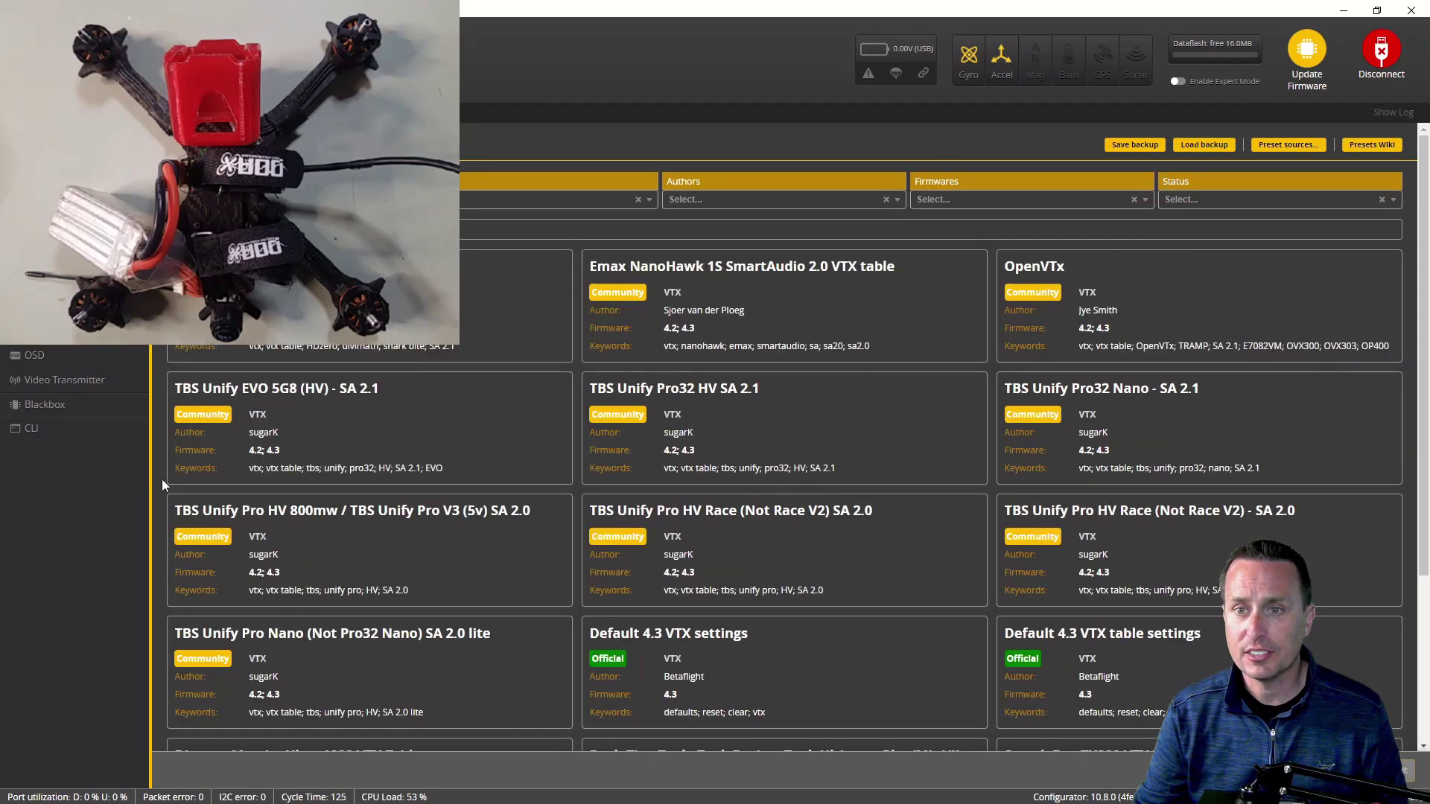
{"action": "scroll", "coordinate": [1169, 457], "scroll_direction": "down", "scroll_amount": 2}
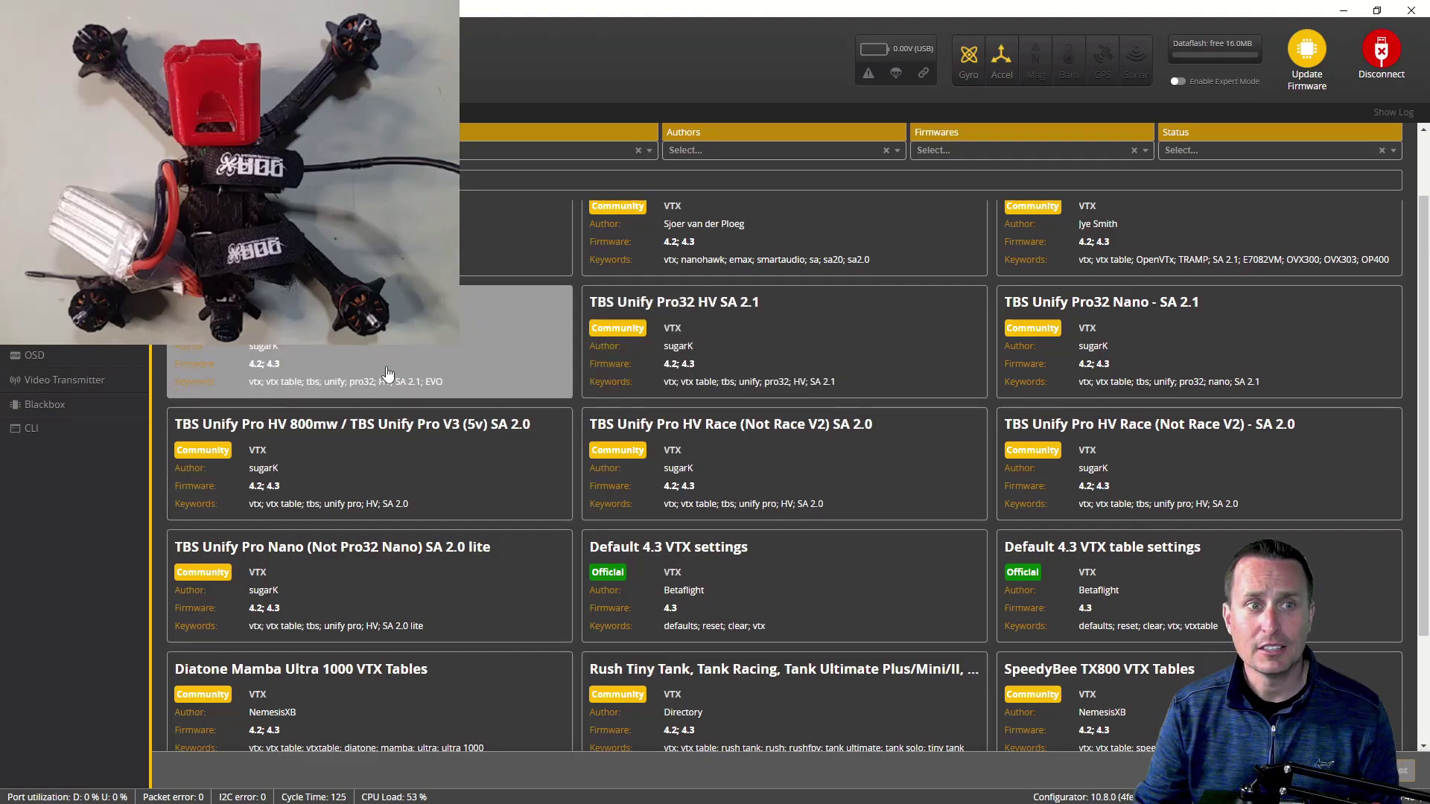
{"action": "scroll", "coordinate": [402, 410], "scroll_direction": "up", "scroll_amount": 2}
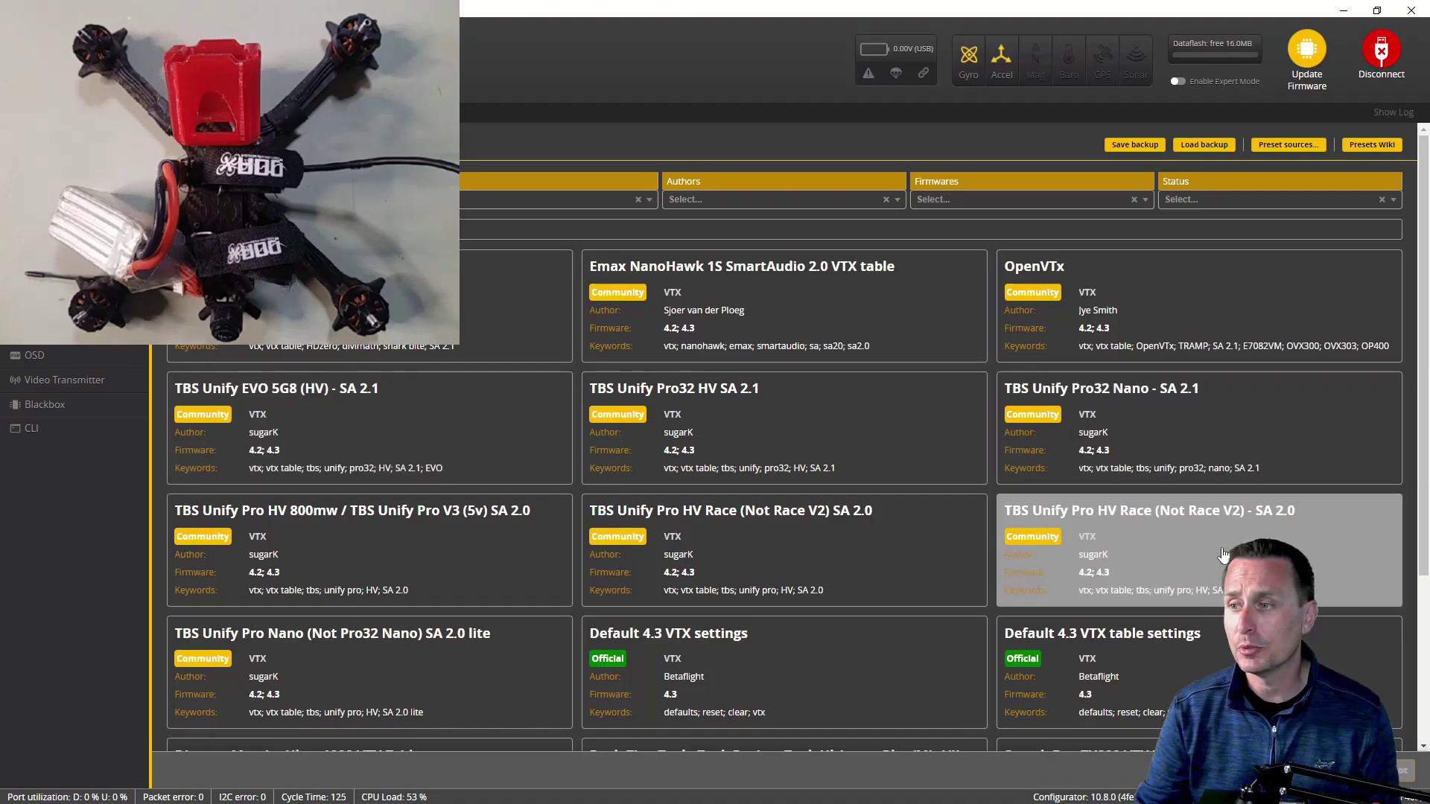
{"action": "scroll", "coordinate": [386, 713], "scroll_direction": "down", "scroll_amount": 3}
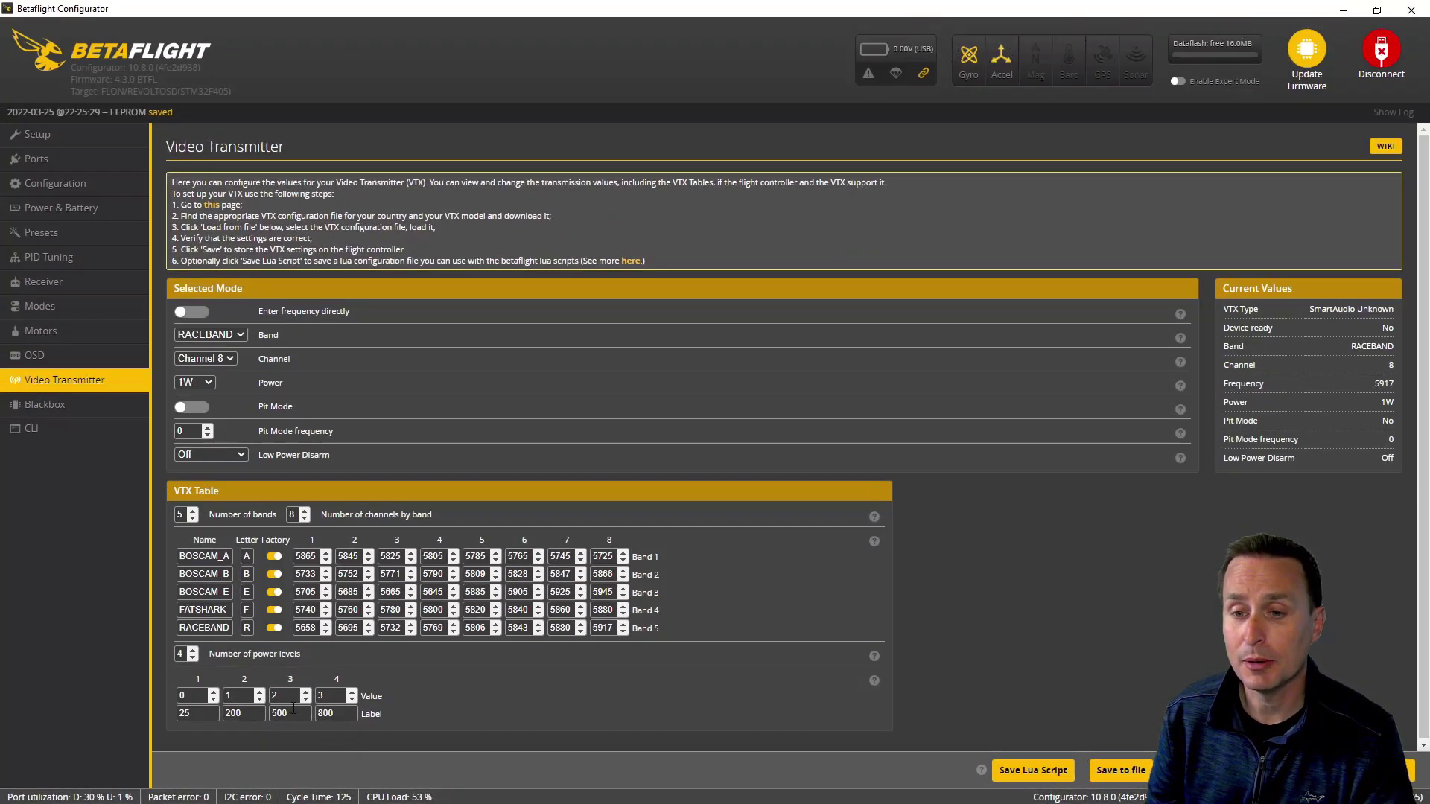
- Switch to the browser showing the RDQ Mach 3 VTX product page
{"action": "key", "text": "alt+Tab"}
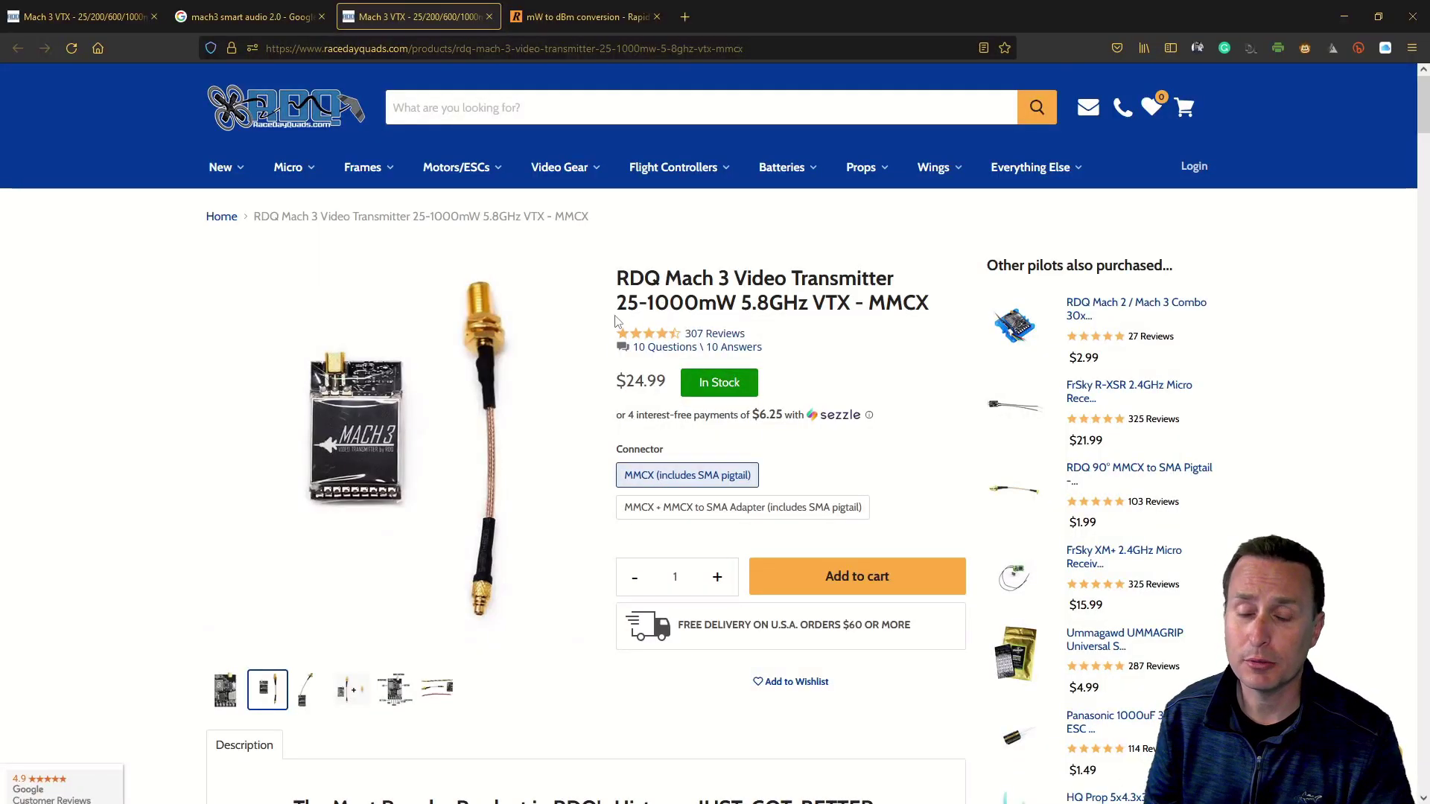
- Scroll to the Mach 3's 0/25/200/600/1000 mW power options, then return to Betaflight
{"action": "scroll", "coordinate": [615, 322], "scroll_direction": "down", "scroll_amount": 8}
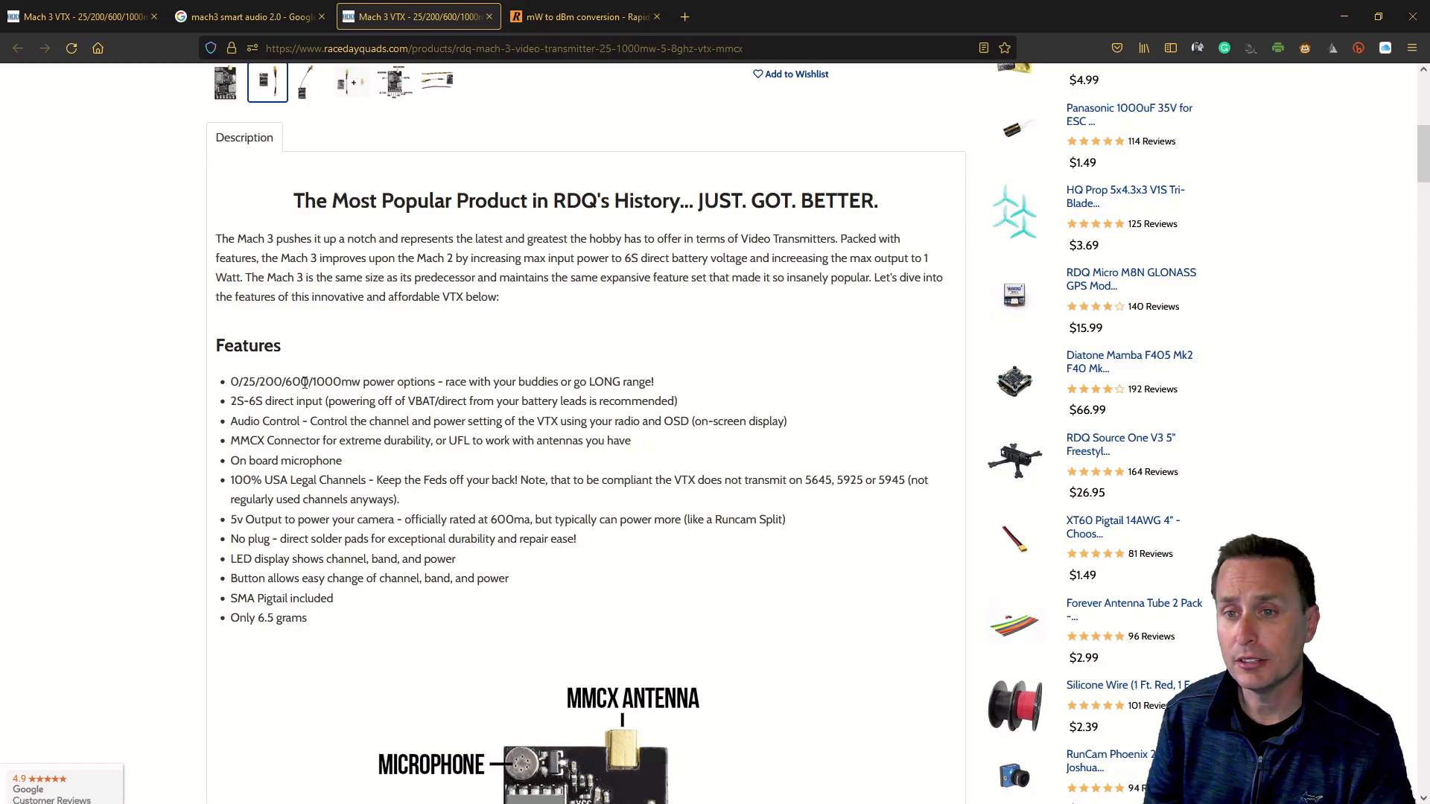
{"action": "key", "text": "alt+Tab"}
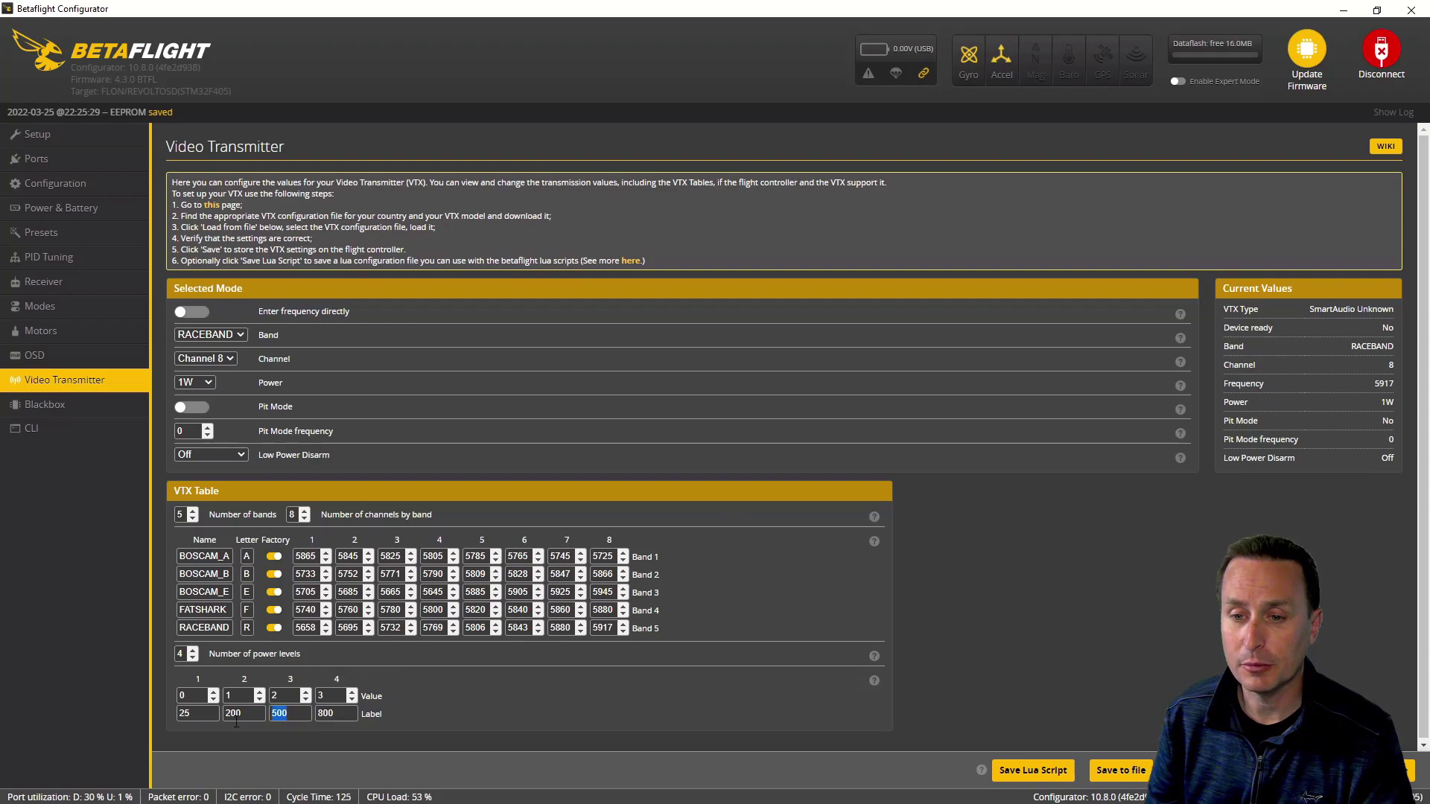
- Enter power values 14/20/26/36 with labels 25, 100, 400 and 1W+
{"action": "type", "text": "600"}
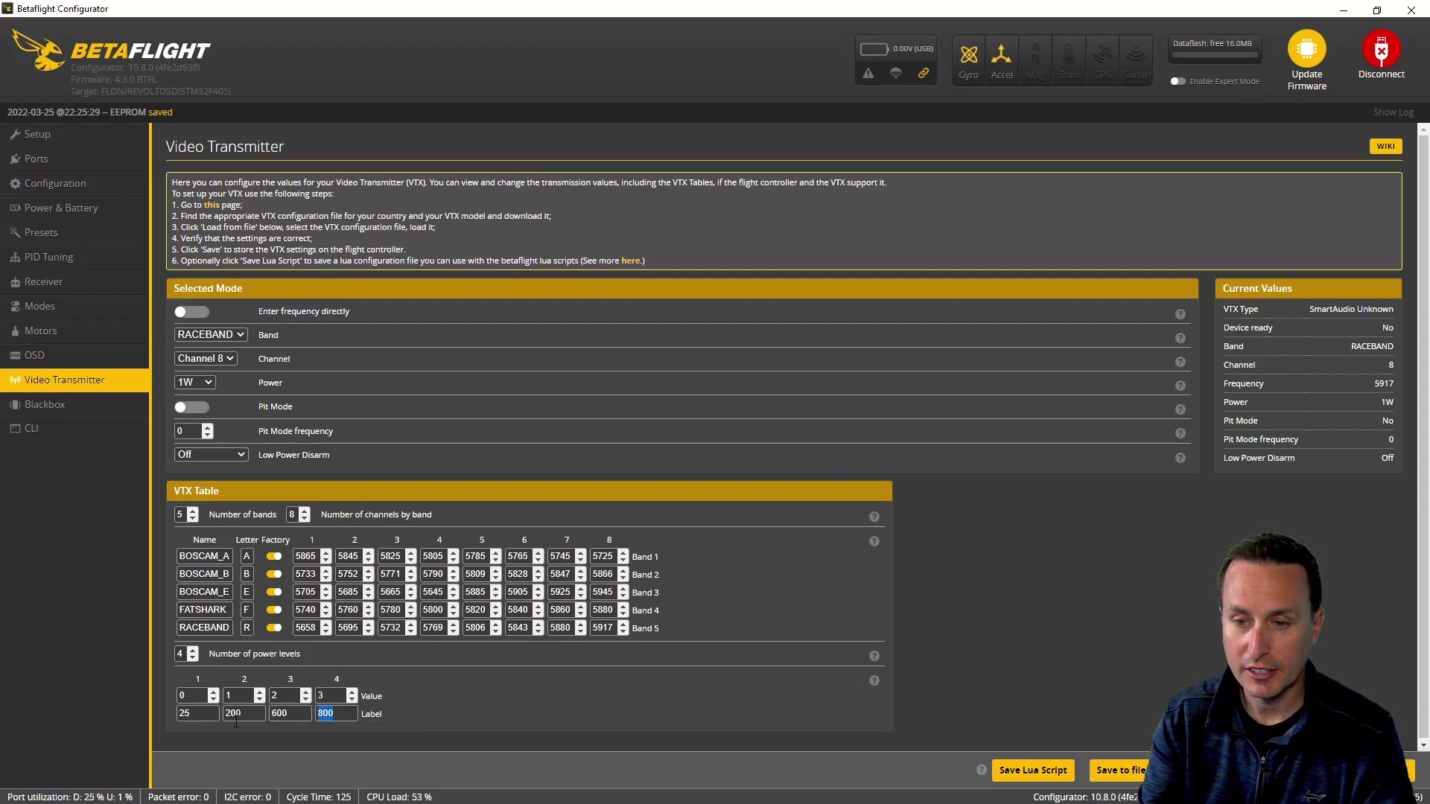
{"action": "type", "text": "10"}
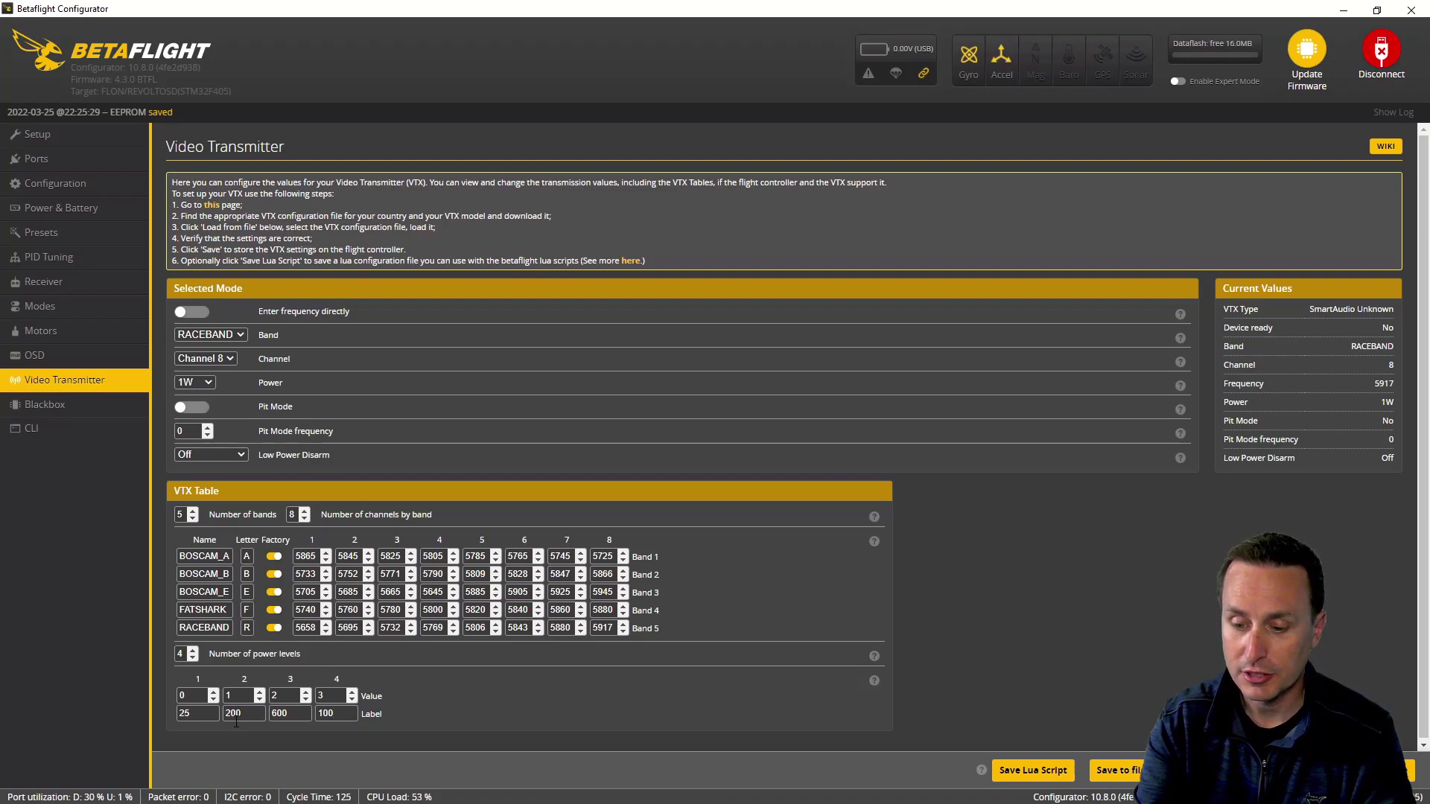
{"action": "key", "text": "BackSpace"}
{"action": "key", "text": "BackSpace"}
{"action": "key", "text": "BackSpace"}
{"action": "type", "text": "14"}
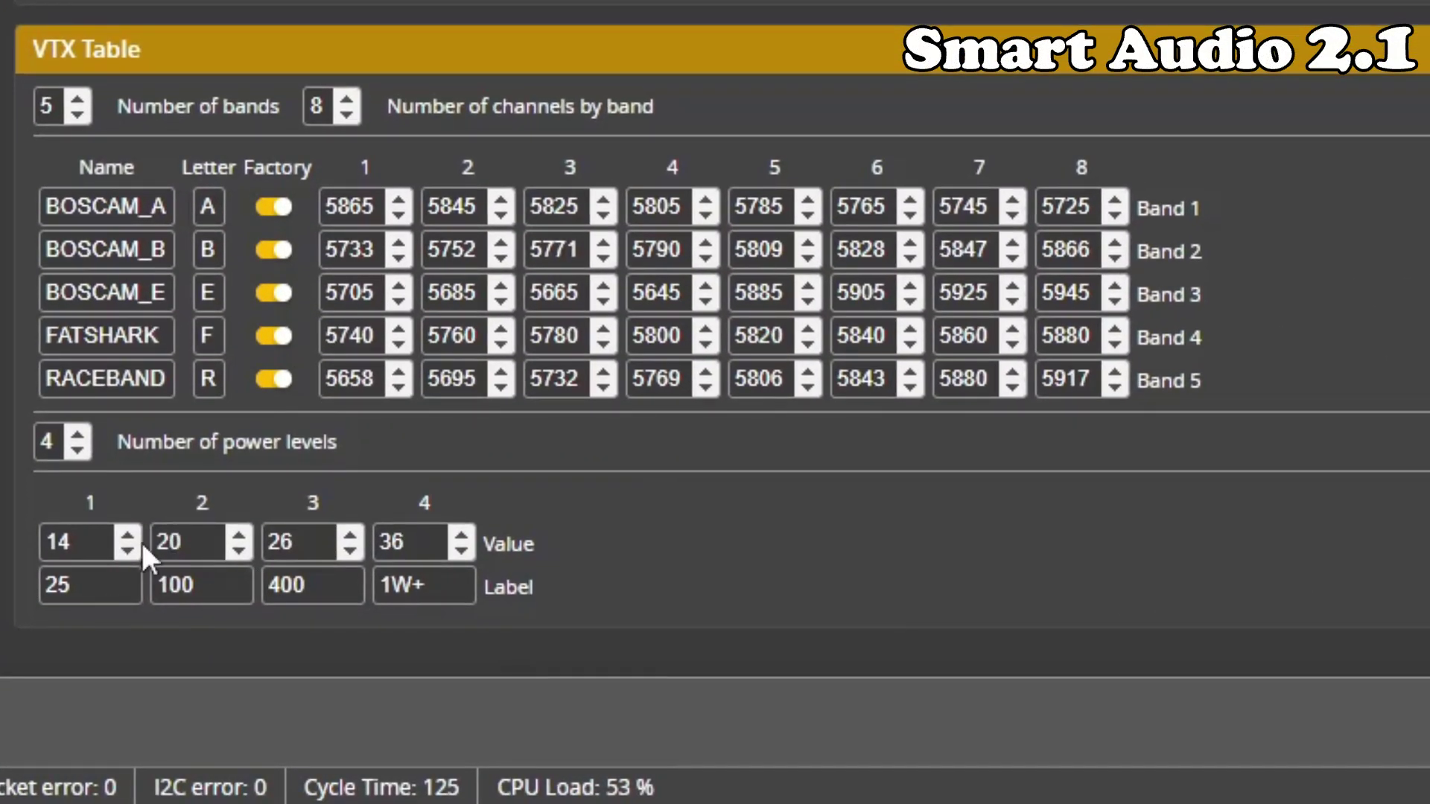
- Review the power values 14, 20, 26 and labels 25, 100, 400 in the VTX table
{"action": "double_click", "coordinate": [78, 544]}
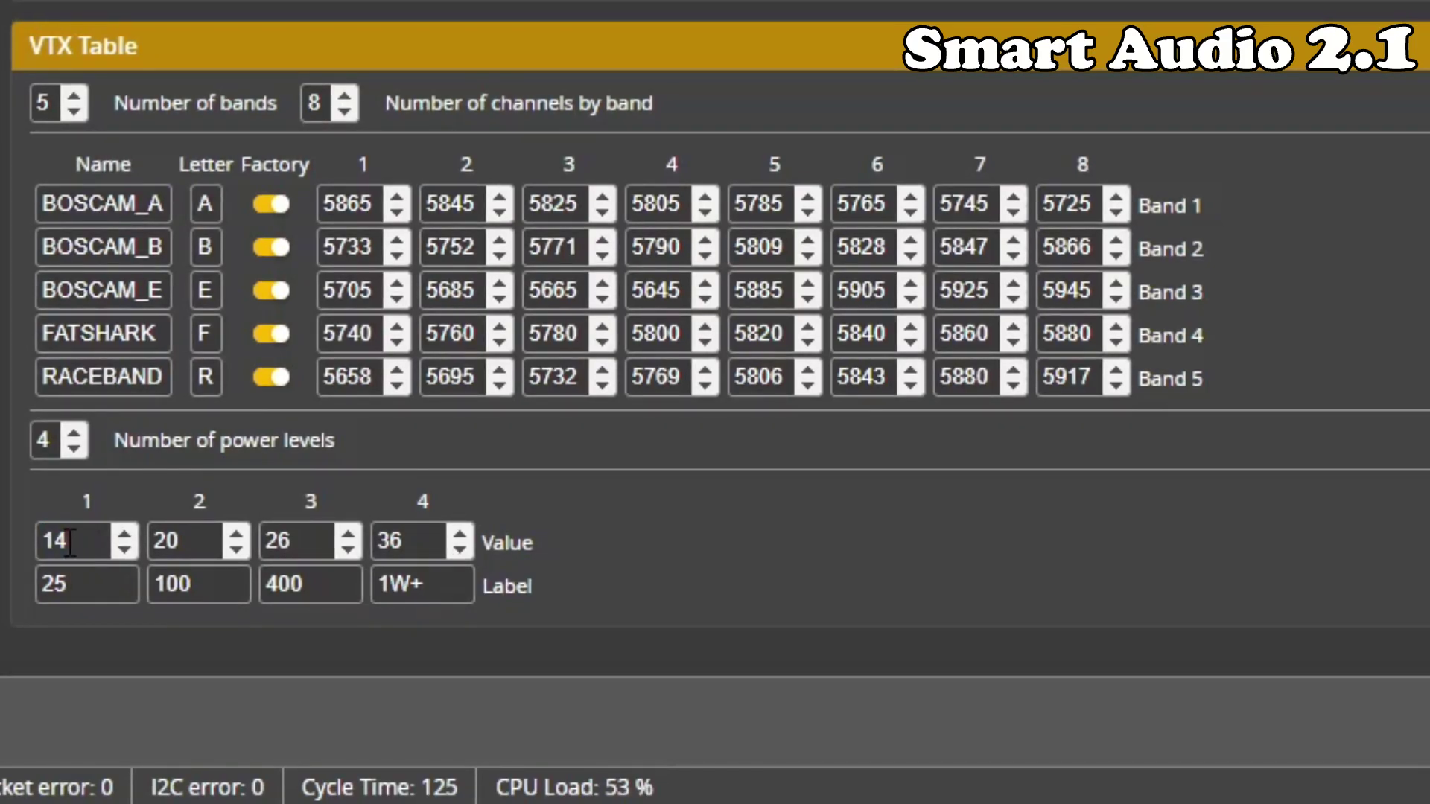
{"action": "double_click", "coordinate": [84, 583]}
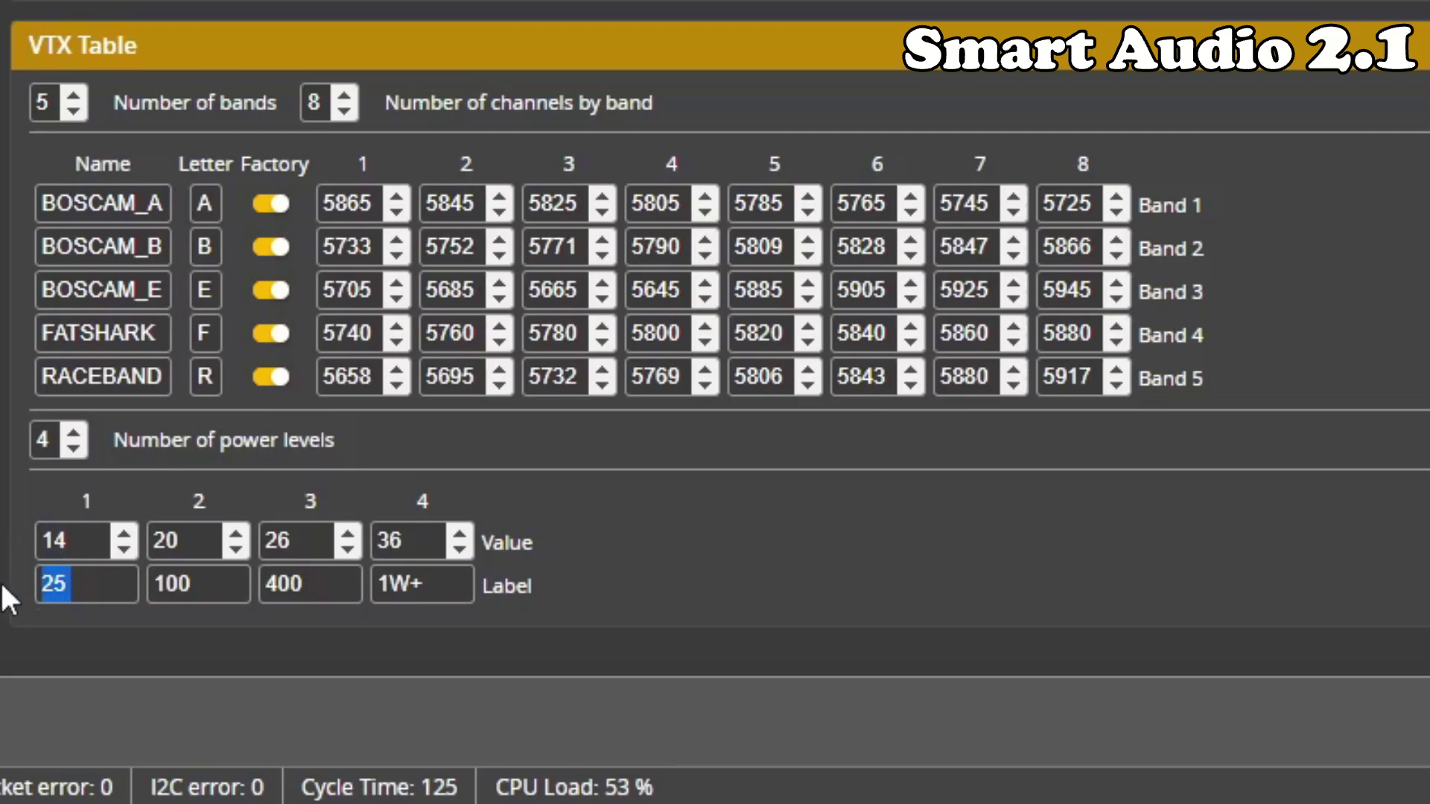
{"action": "double_click", "coordinate": [198, 588]}
{"action": "double_click", "coordinate": [314, 588]}
{"action": "double_click", "coordinate": [52, 588]}
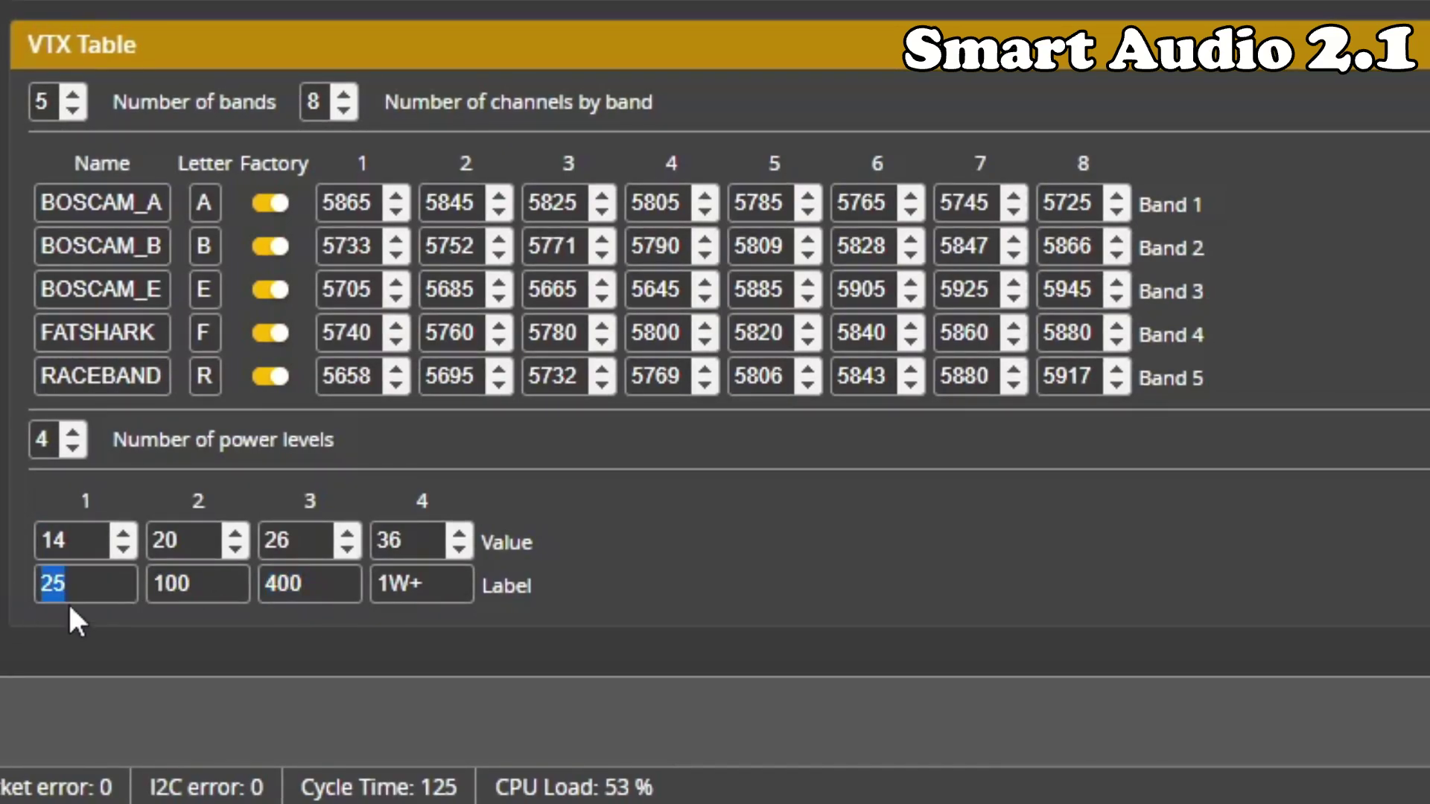
{"action": "double_click", "coordinate": [67, 542]}
{"action": "double_click", "coordinate": [186, 540]}
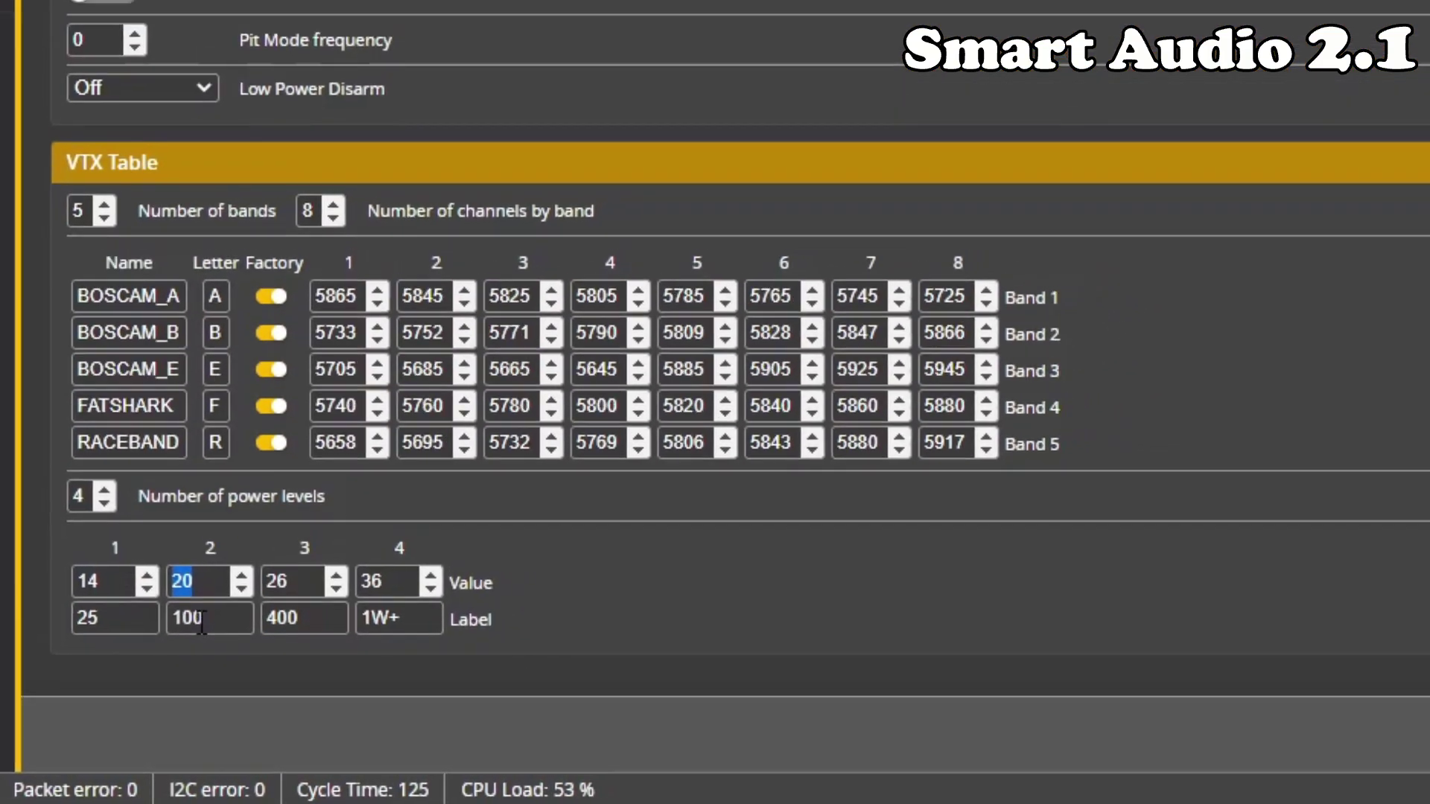
{"action": "double_click", "coordinate": [175, 583]}
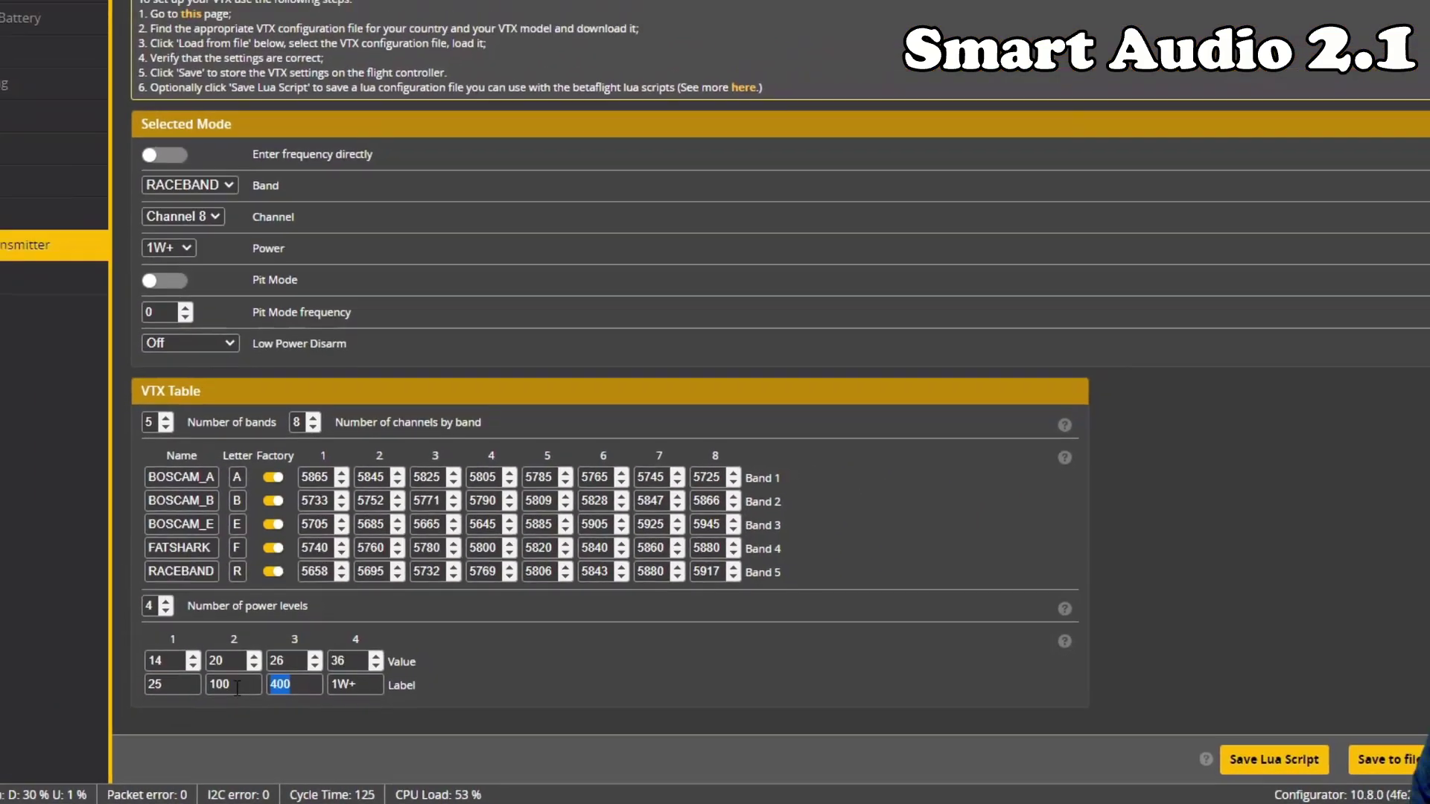
{"action": "double_click", "coordinate": [295, 640]}
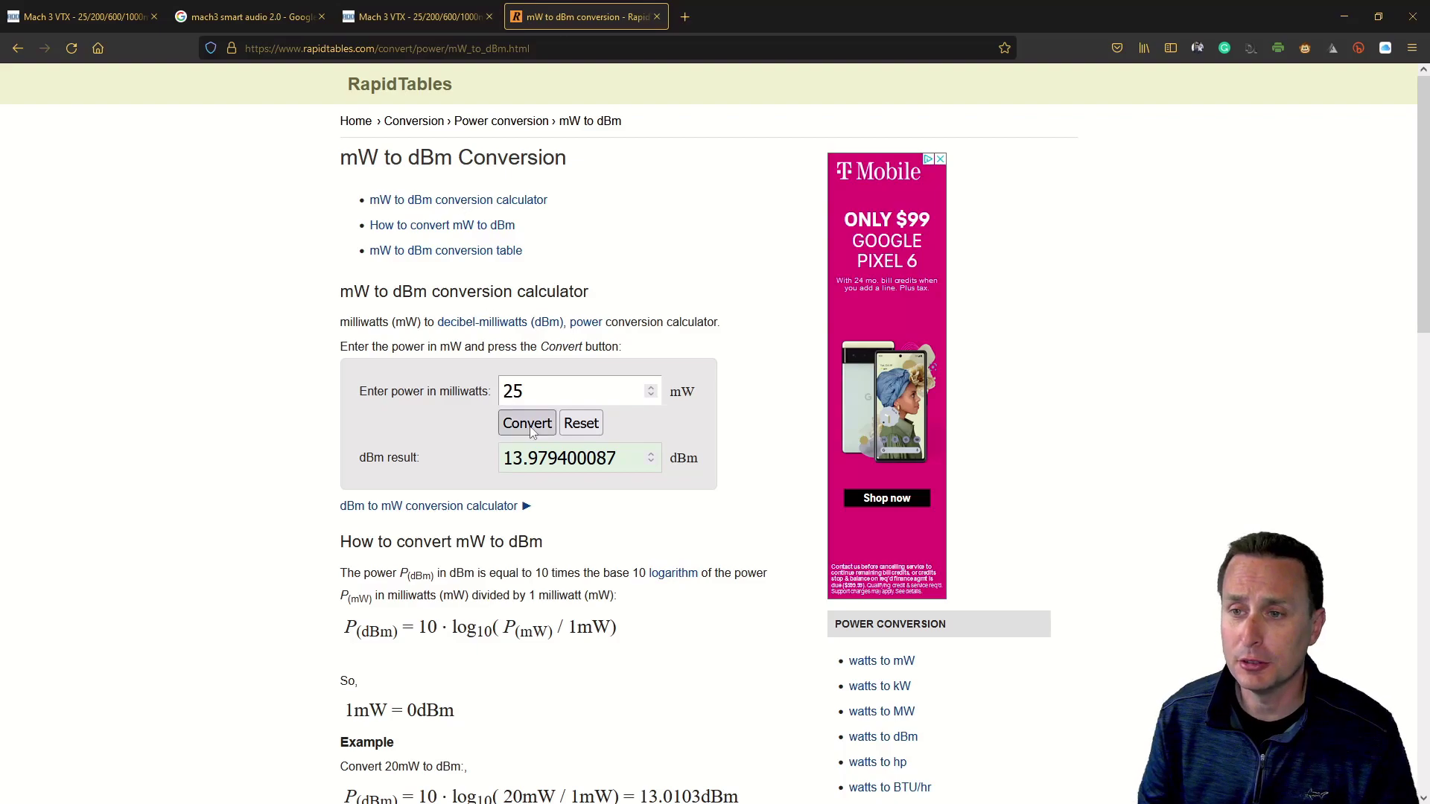
- Select the 25 mW entry in RapidTables' converter (about 13.98 dBm), then return to Betaflight
{"action": "left_click", "coordinate": [557, 396]}
{"action": "double_click", "coordinate": [556, 396]}
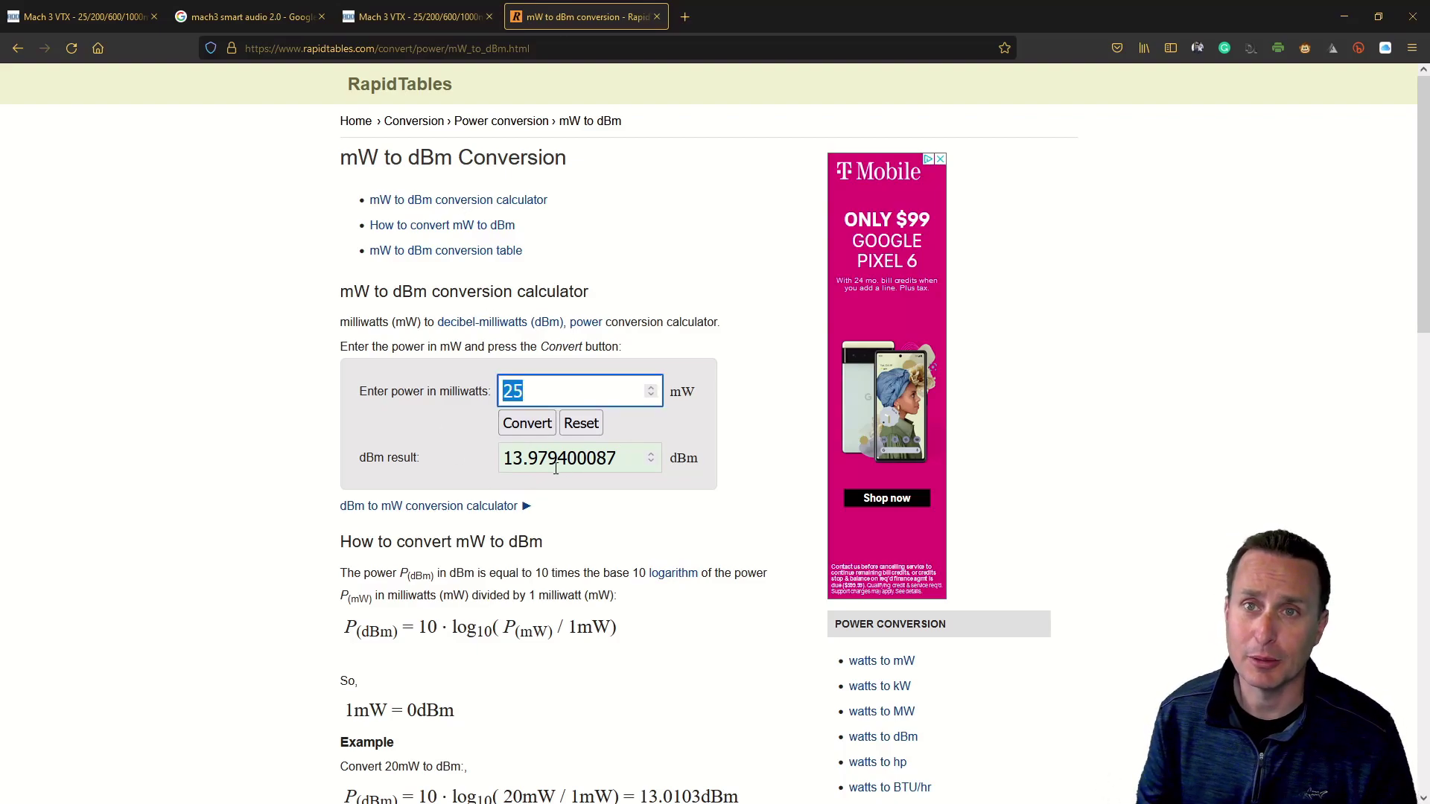
{"action": "key", "text": "alt+Tab"}
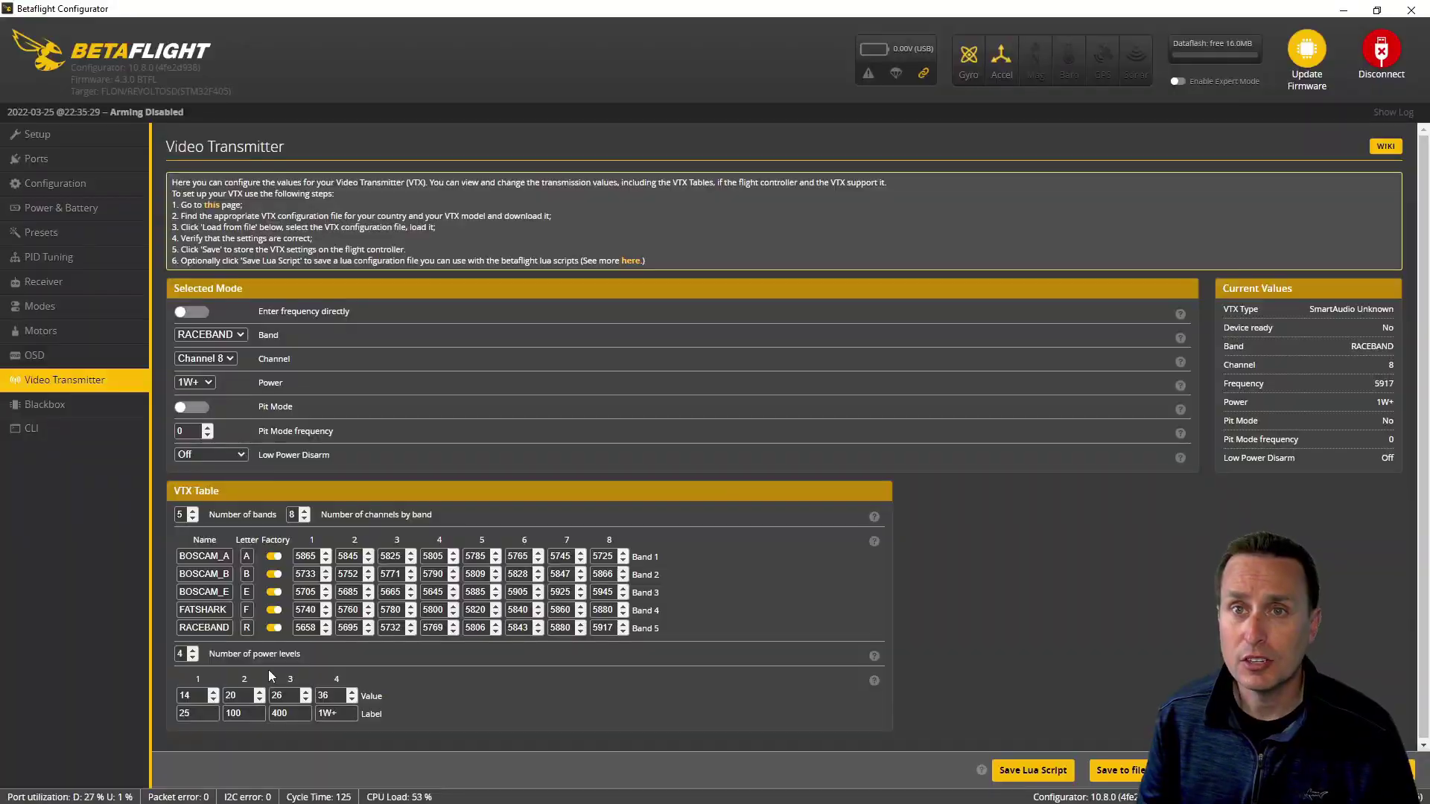
- Edit the fourth power value 36 and adjust the VTX table to five power levels, 25/100/200/400/600
{"action": "double_click", "coordinate": [331, 695]}
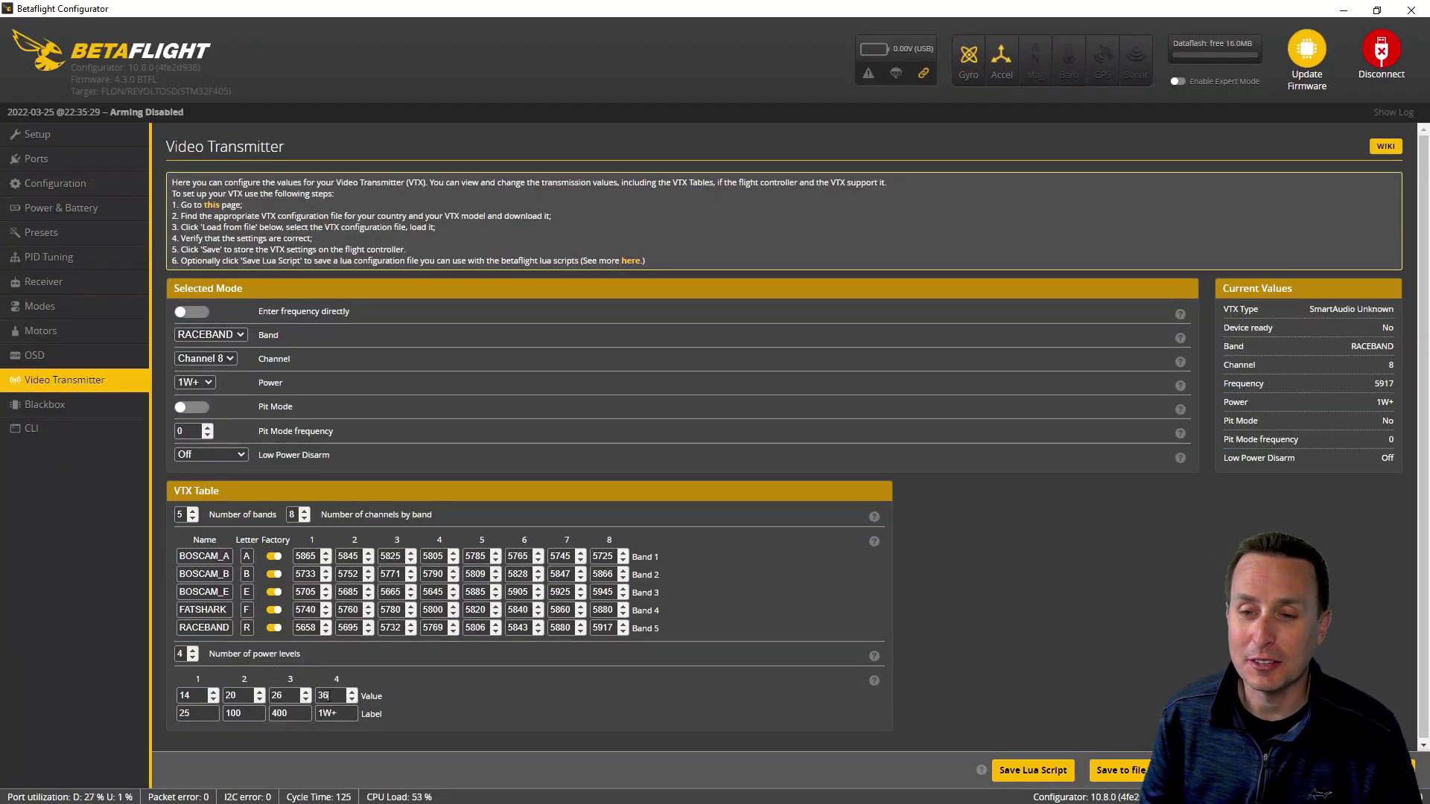
{"action": "left_click", "coordinate": [335, 694]}
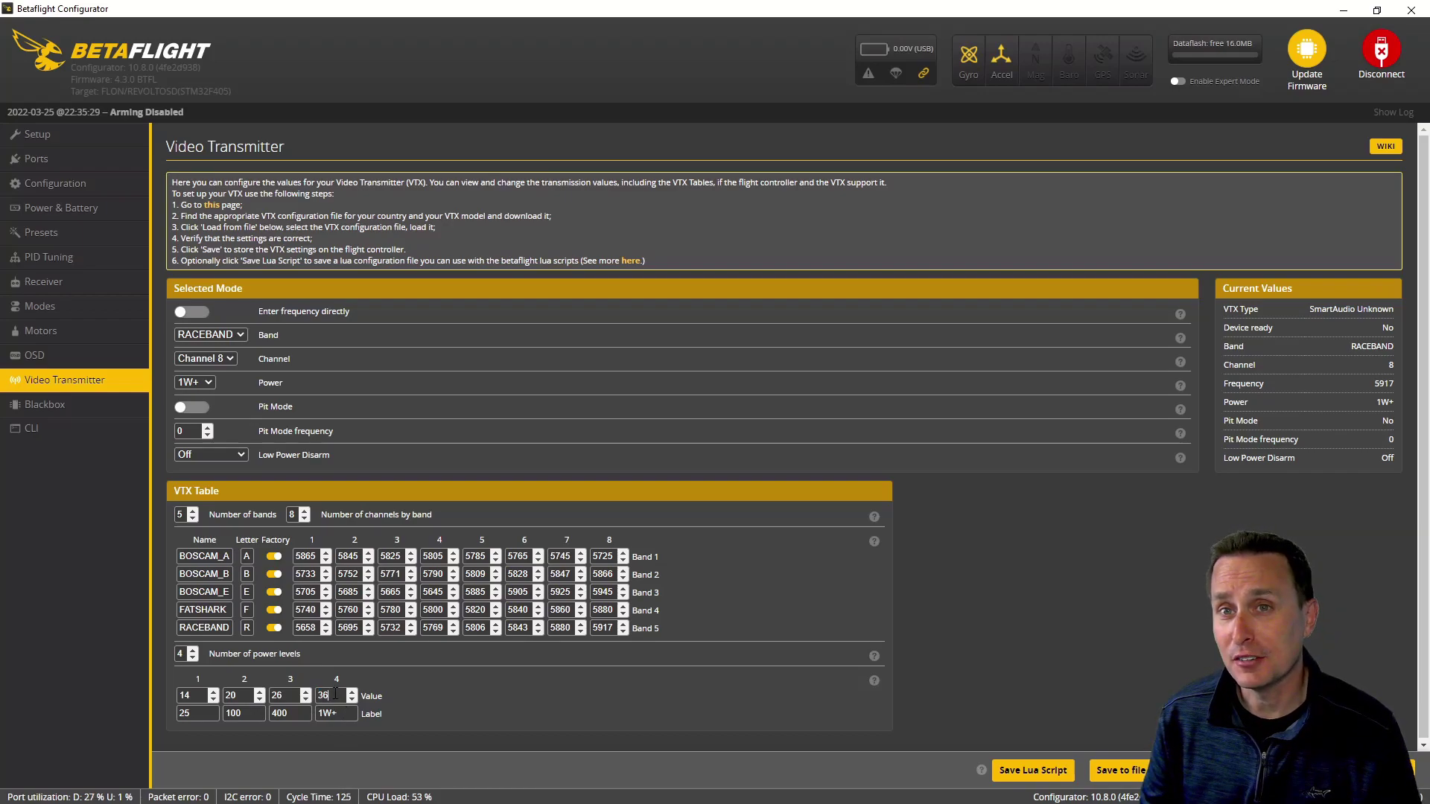
{"action": "double_click", "coordinate": [333, 695]}
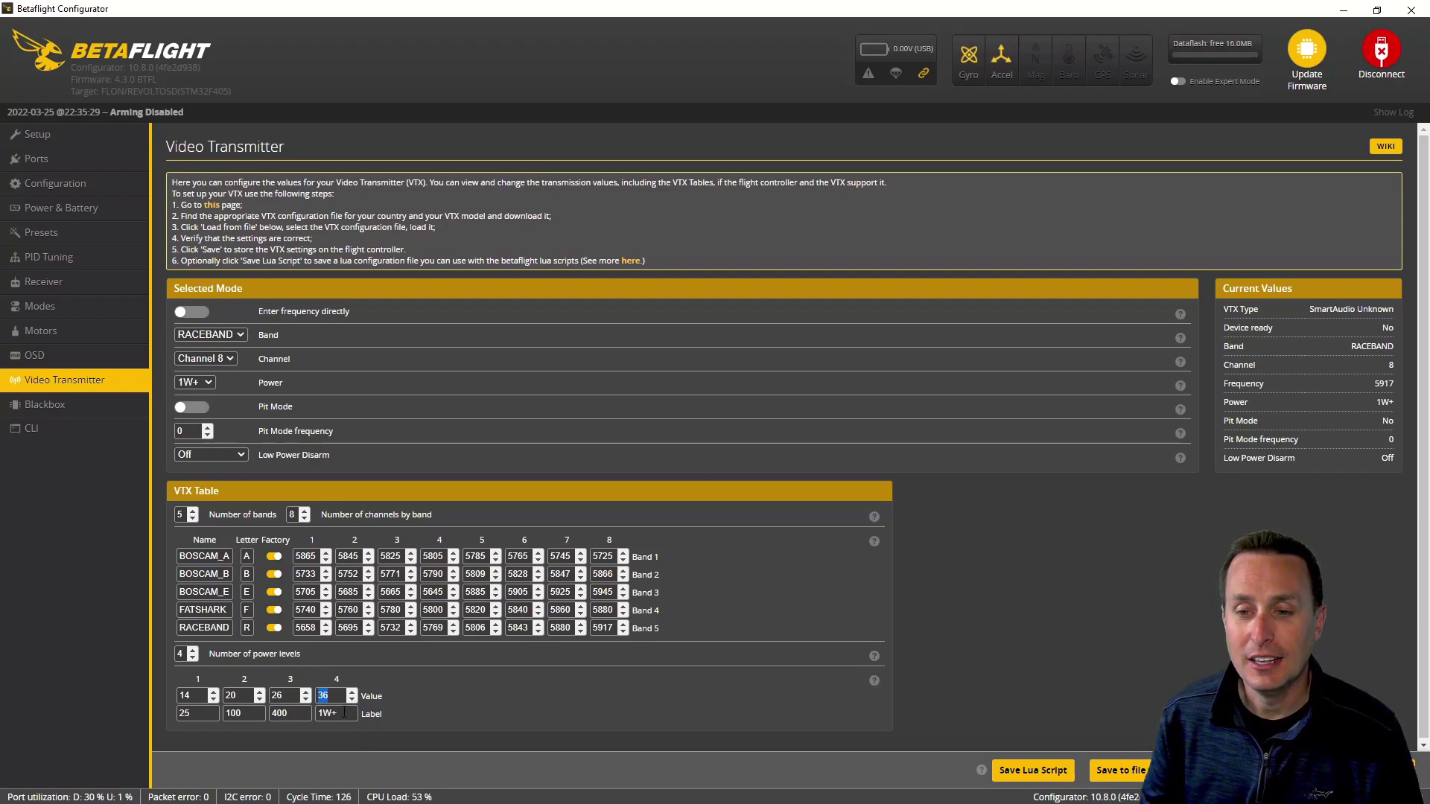
{"action": "key", "text": "Tab"}
{"action": "double_click", "coordinate": [325, 695]}
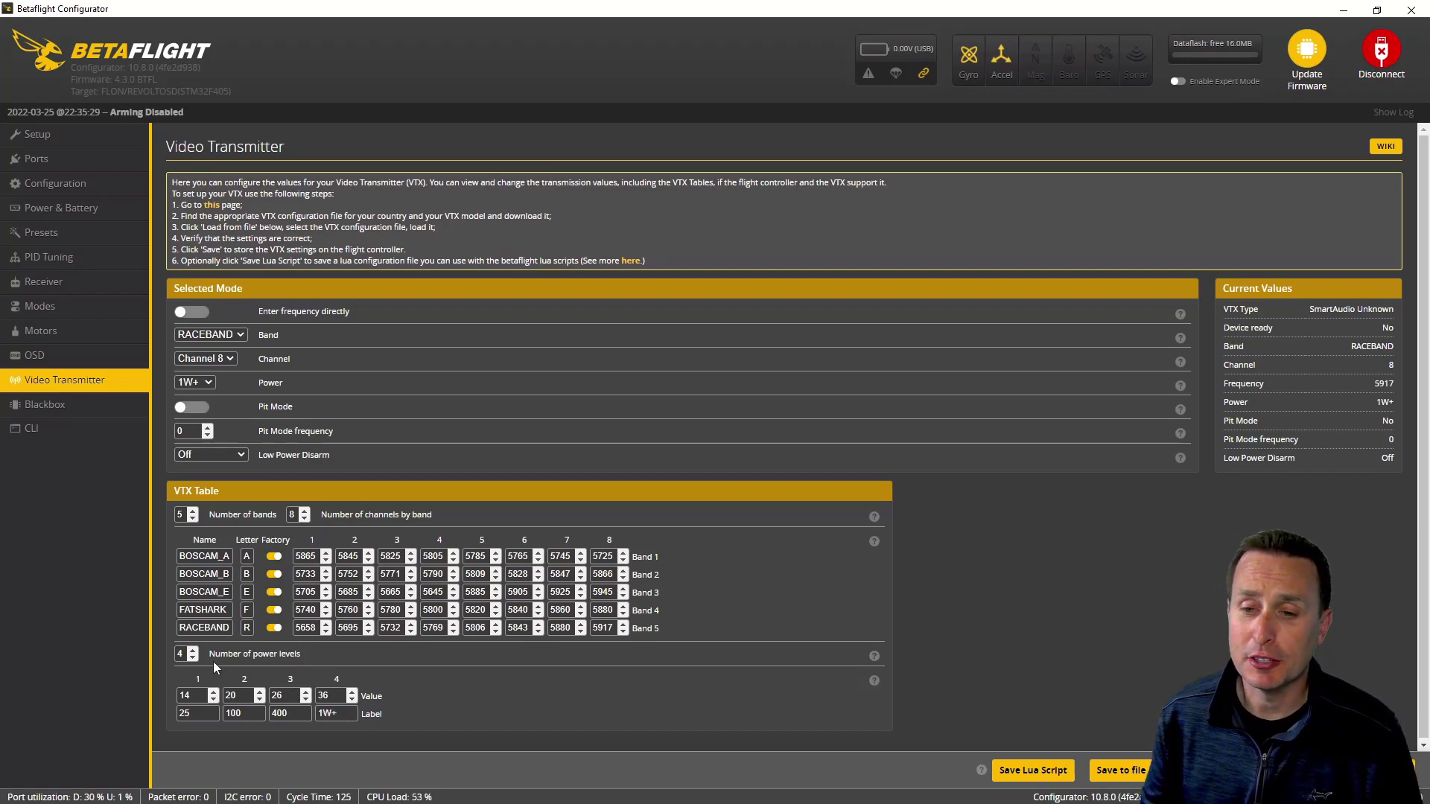
{"action": "left_click", "coordinate": [191, 657]}
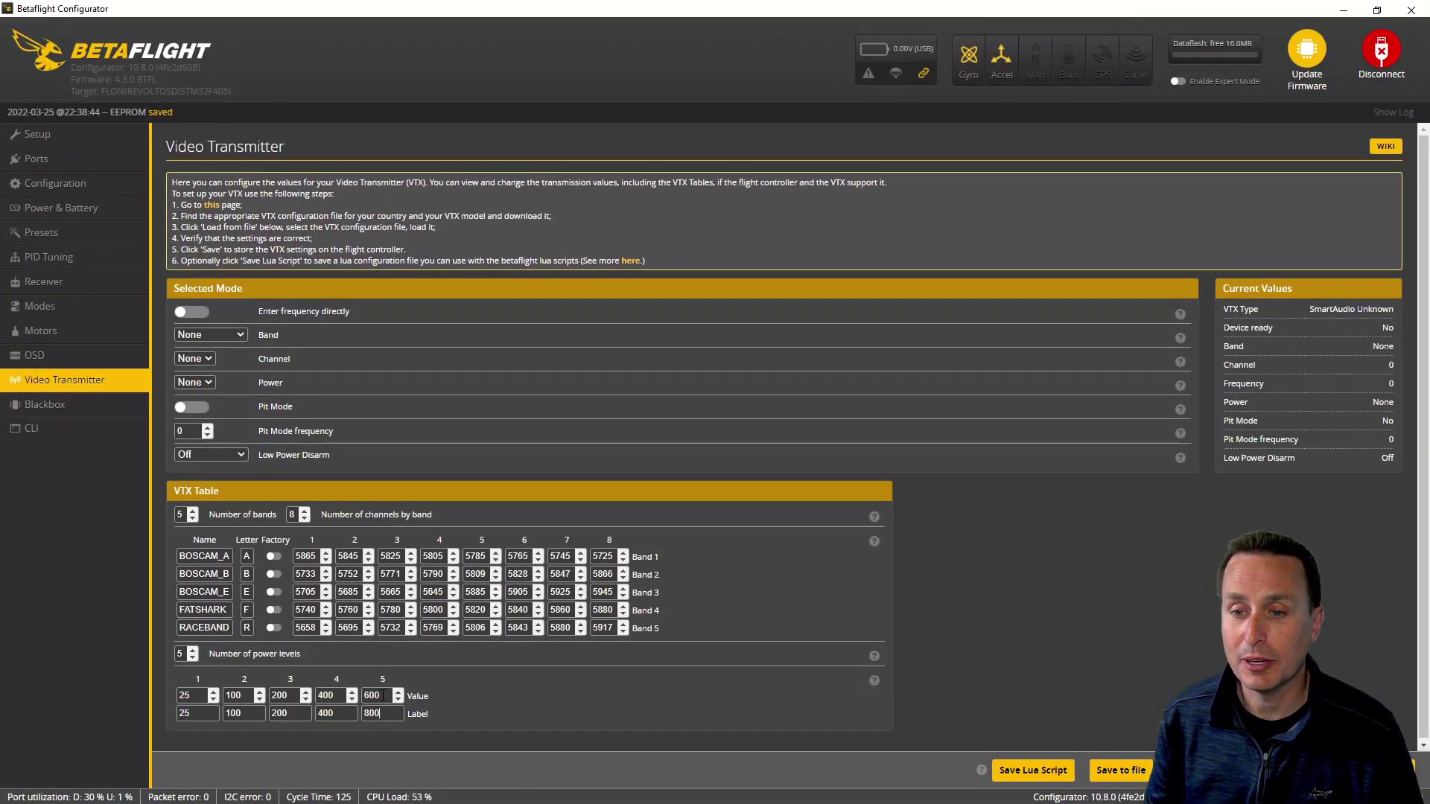
- Set the fifth power level's value to 800
{"action": "key", "text": "Tab"}
{"action": "type", "text": "800"}
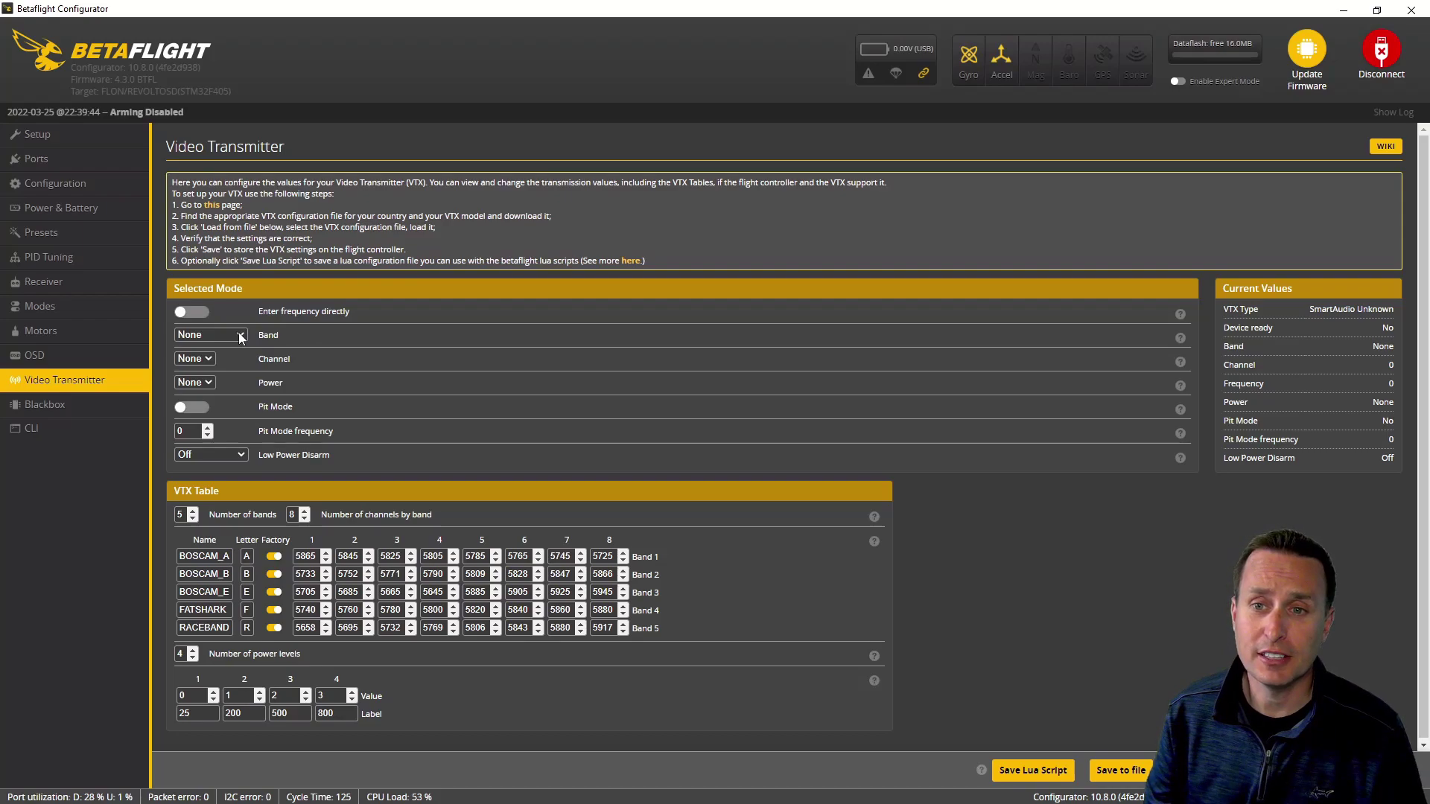
- Choose band RACEBAND, Channel 8 and power 800 for the VTX
{"action": "left_click", "coordinate": [240, 336]}
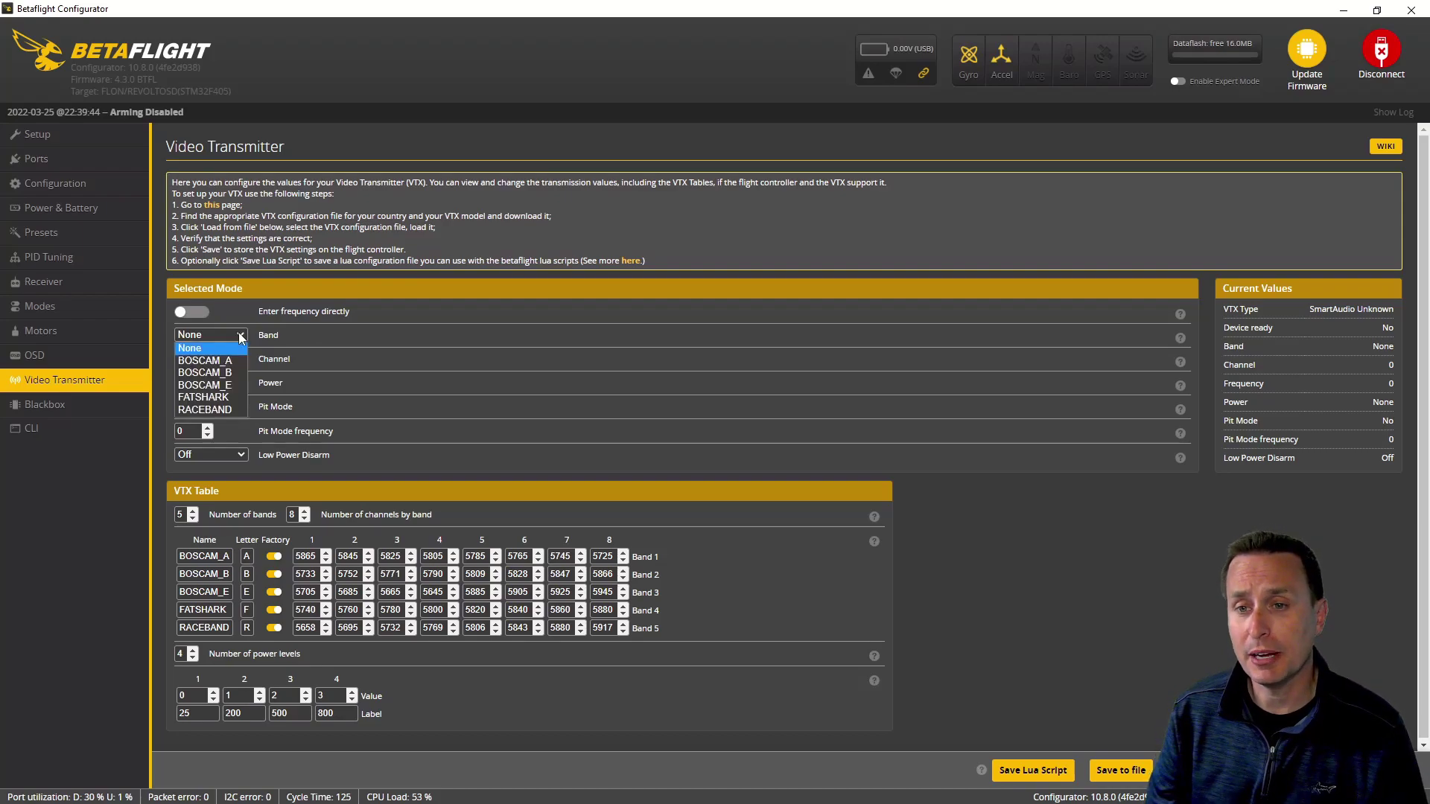
{"action": "left_click", "coordinate": [229, 409]}
{"action": "left_click", "coordinate": [212, 361]}
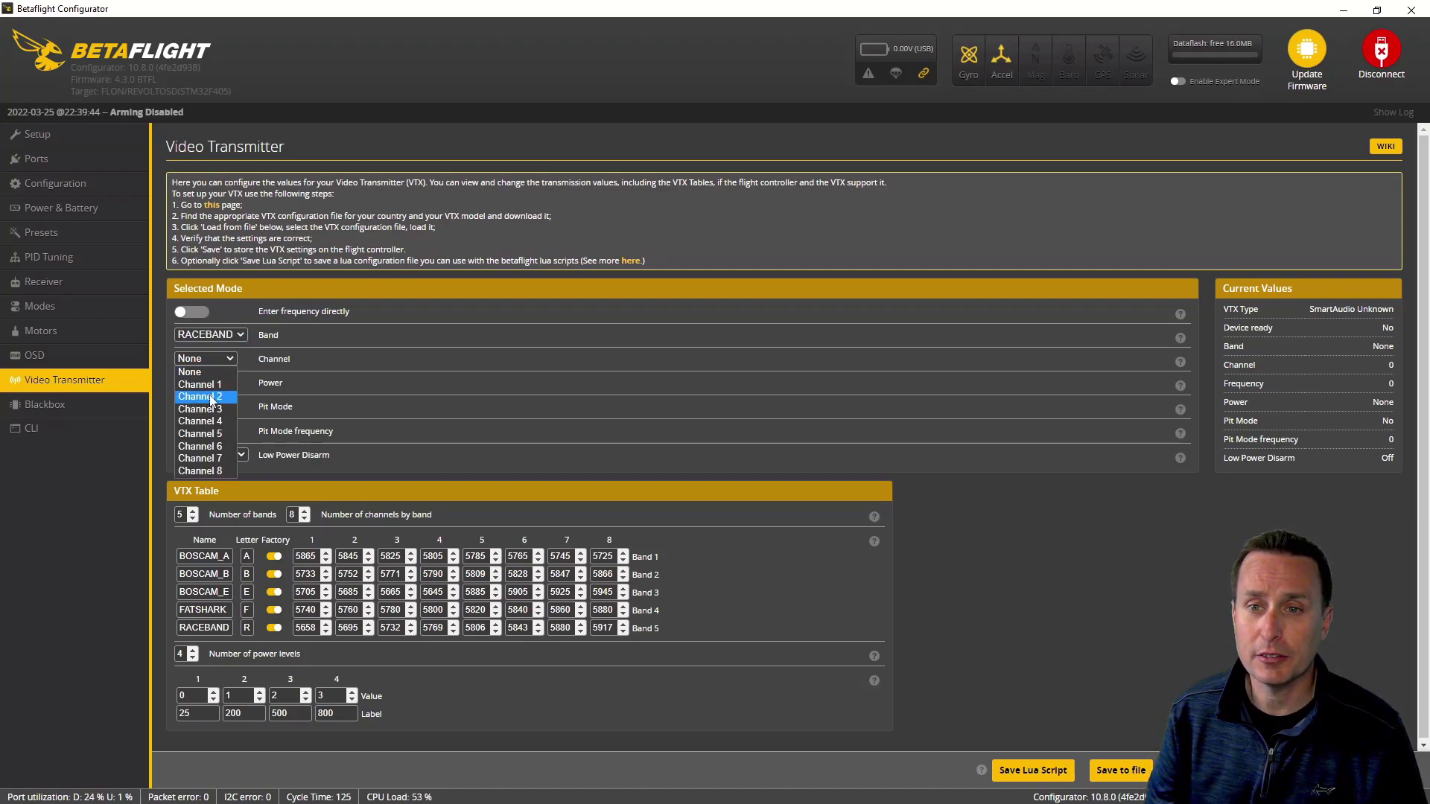
{"action": "left_click", "coordinate": [209, 472]}
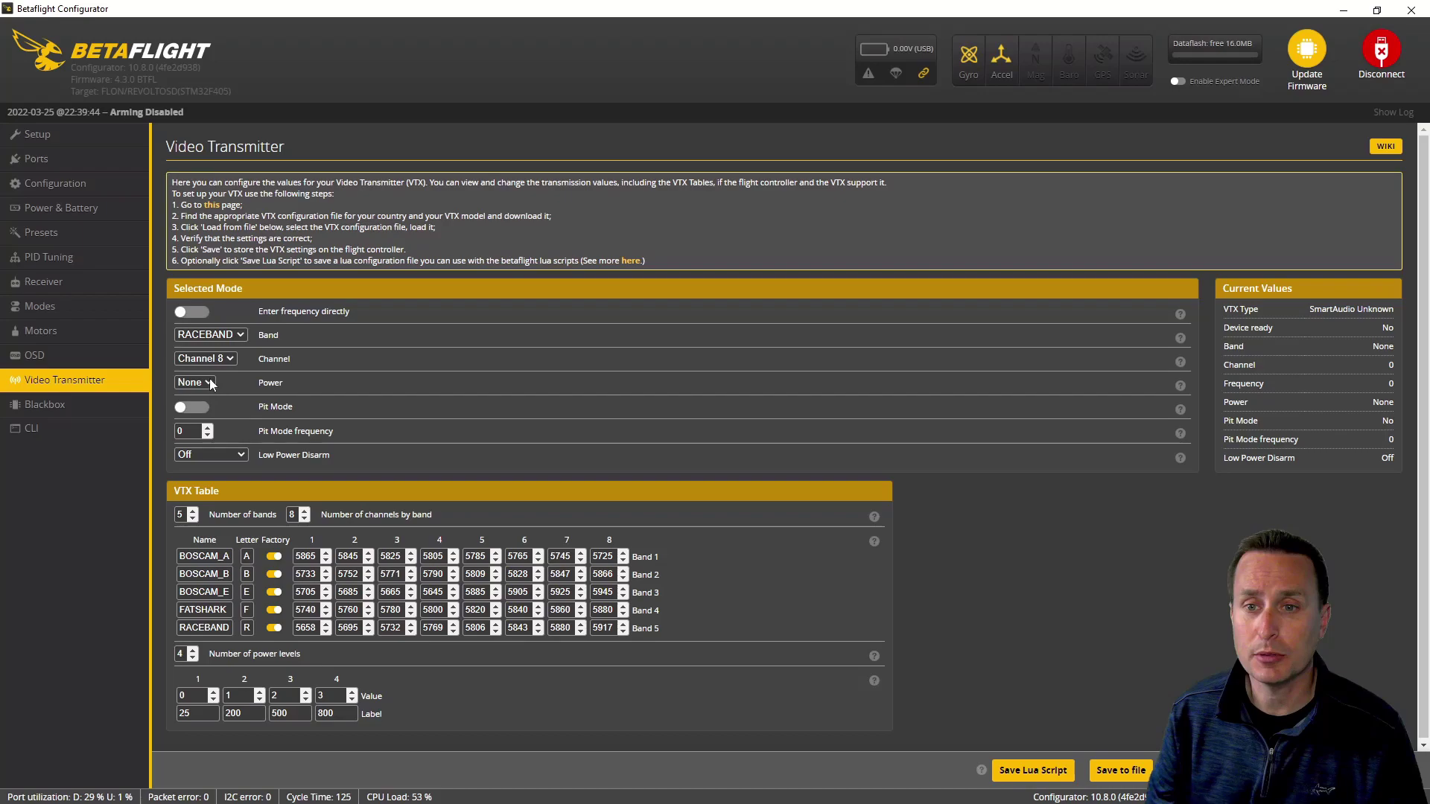
{"action": "left_click", "coordinate": [199, 439]}
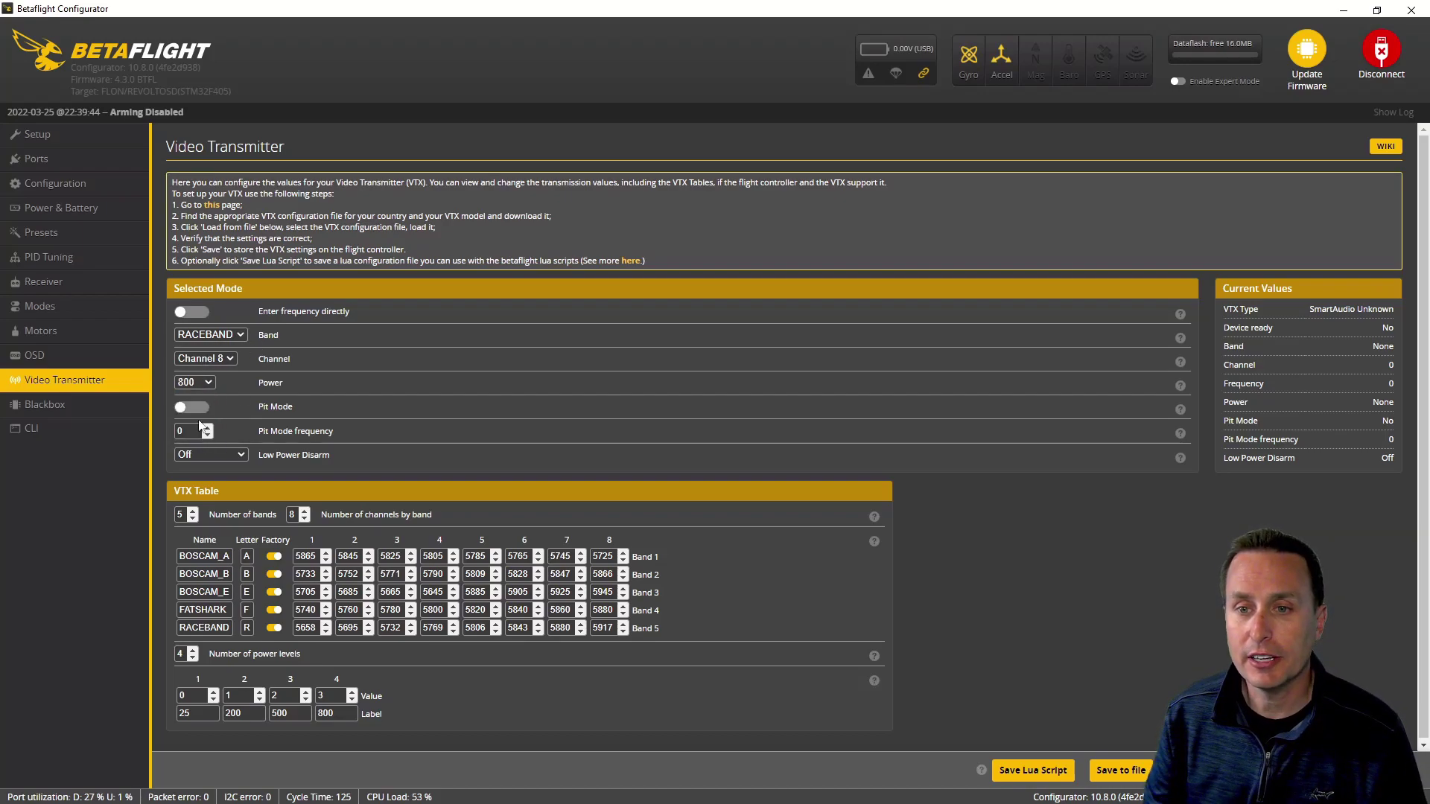